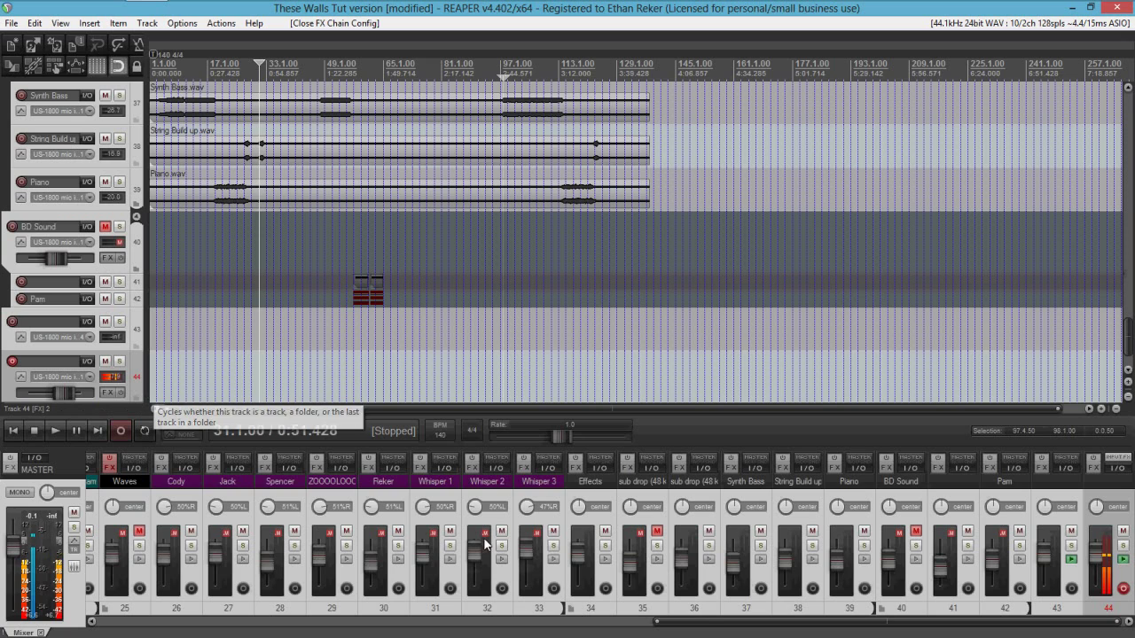
Open the master track's FX chain from the mixer without adding a plug-in
drag(687, 621, 129, 621)
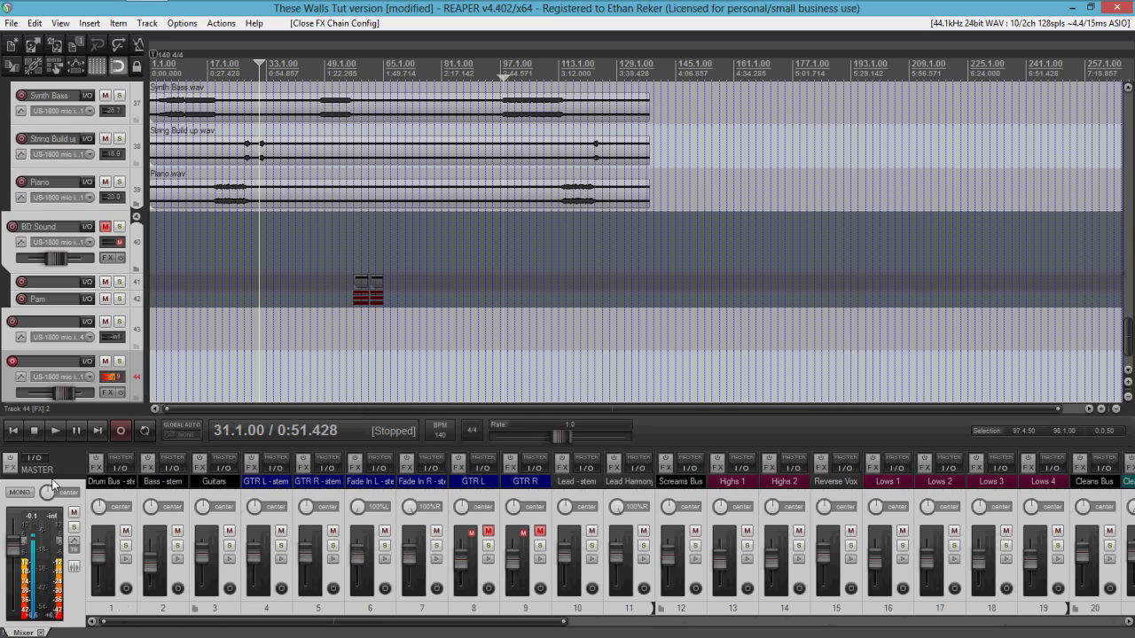
click(10, 461)
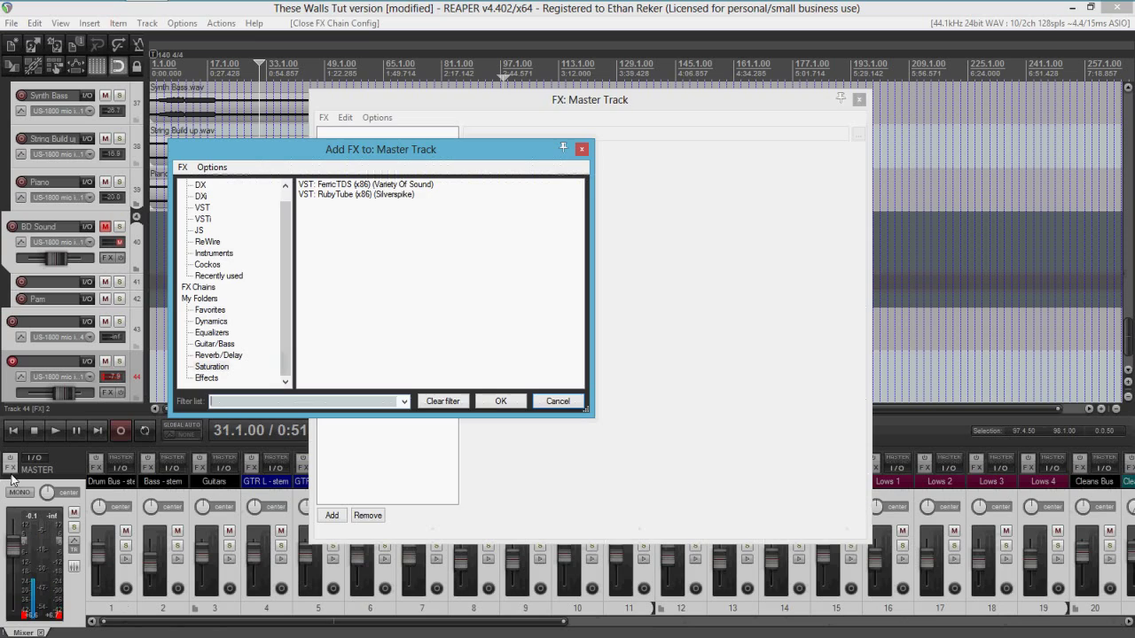
click(581, 149)
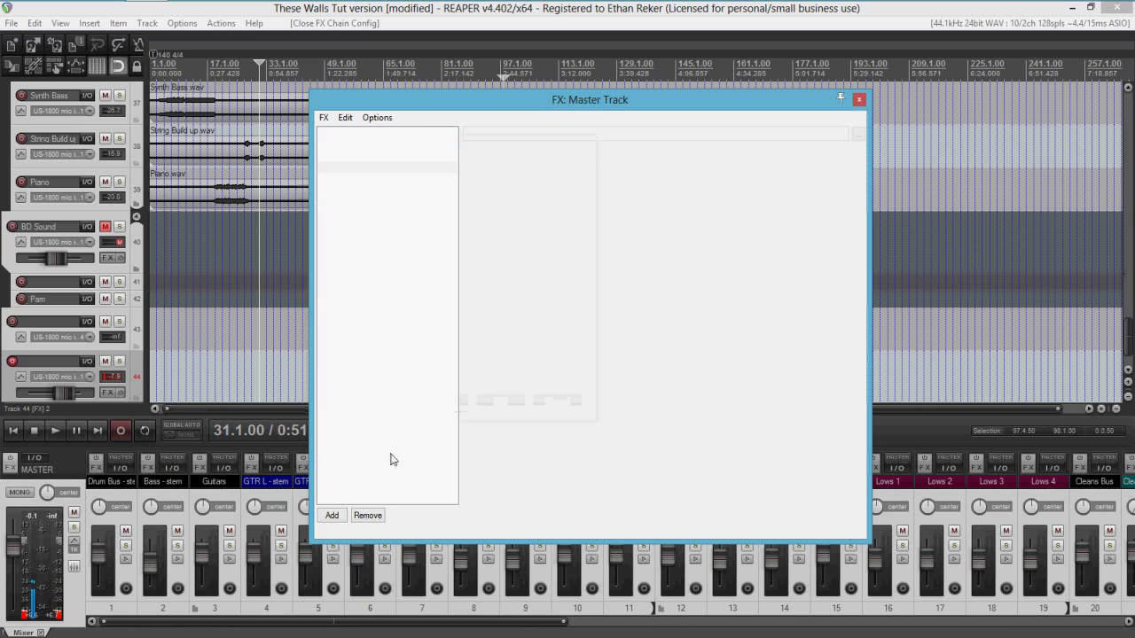
click(331, 516)
click(581, 149)
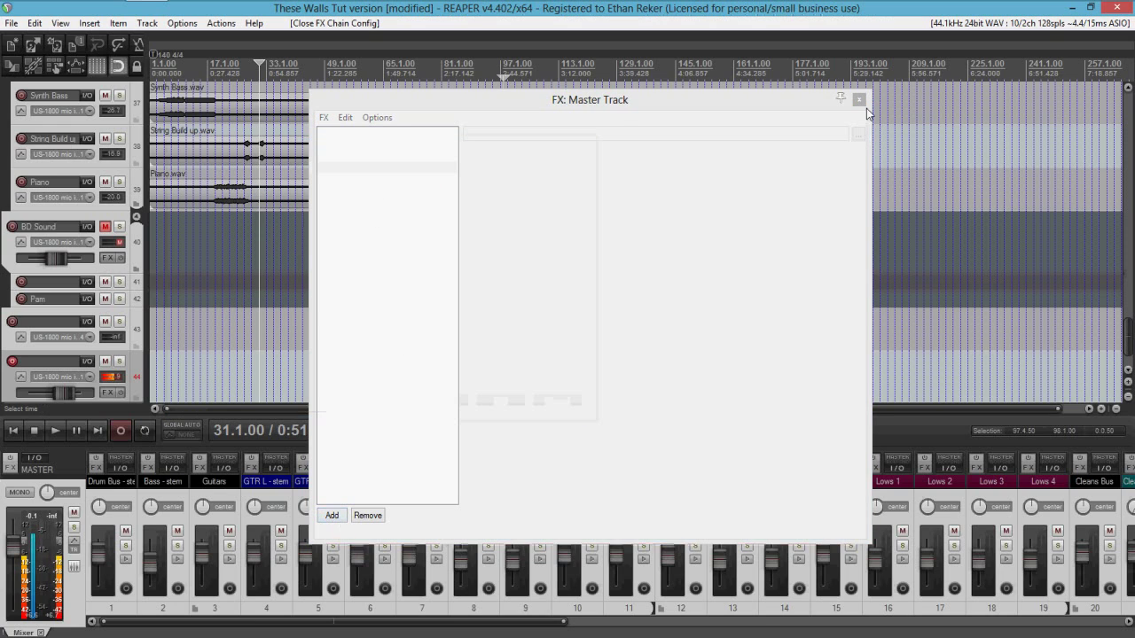
drag(773, 98, 756, 71)
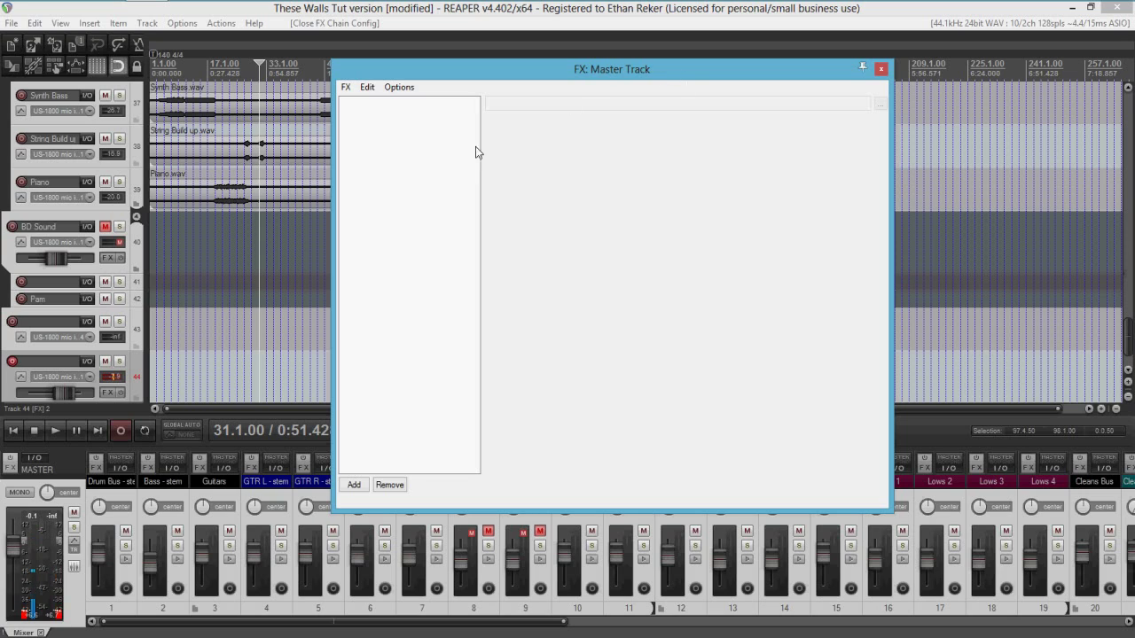
click(354, 485)
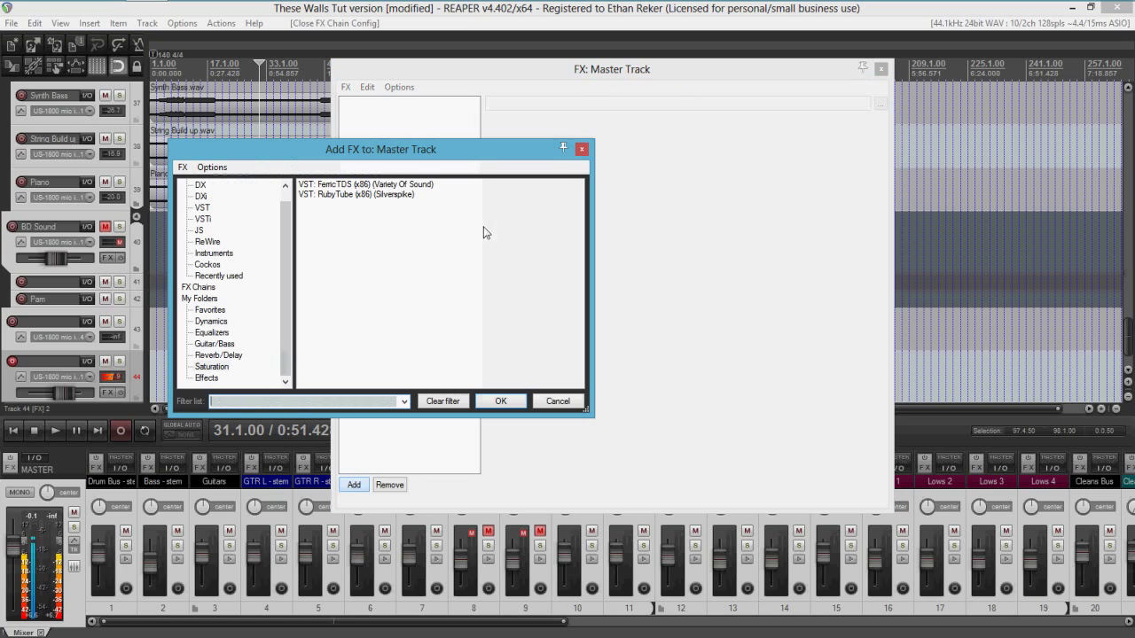
click(581, 149)
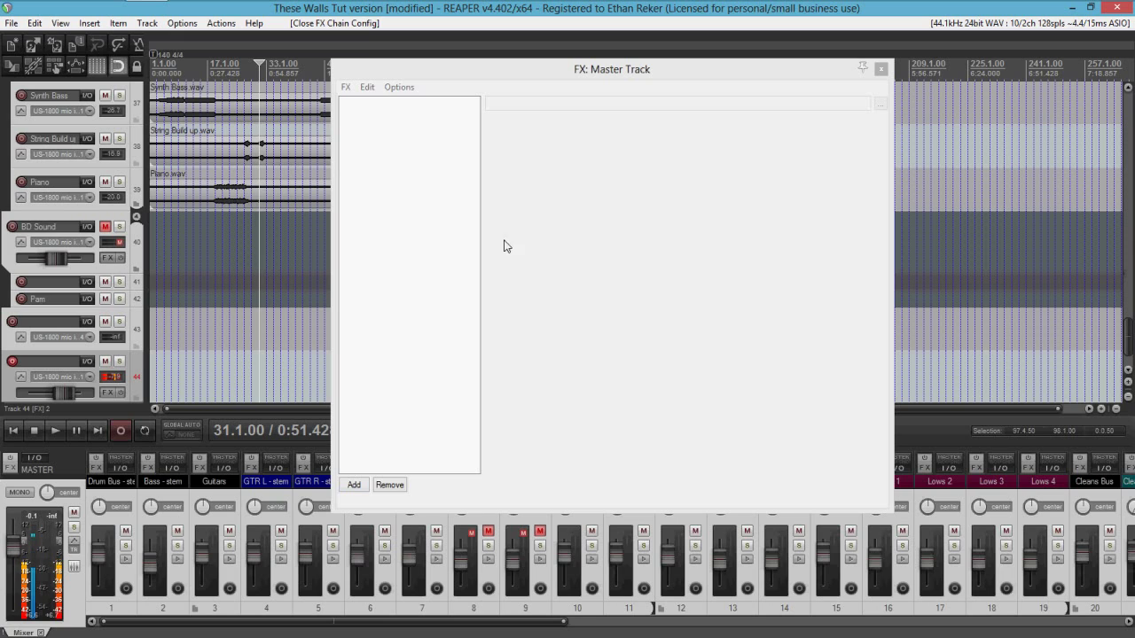
click(421, 308)
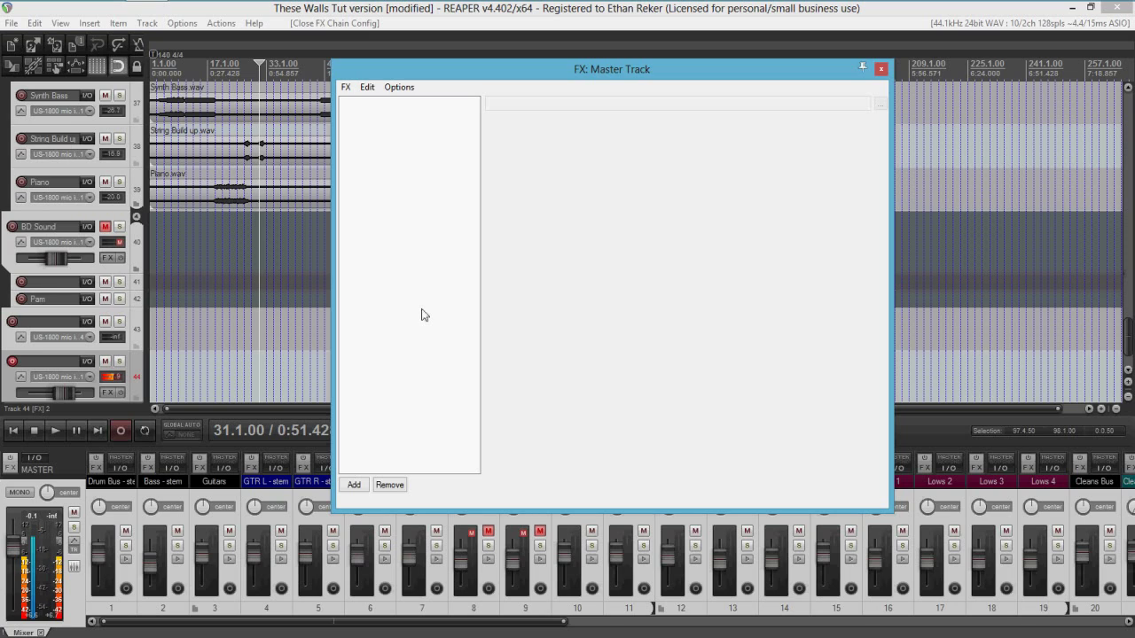
click(354, 485)
click(252, 425)
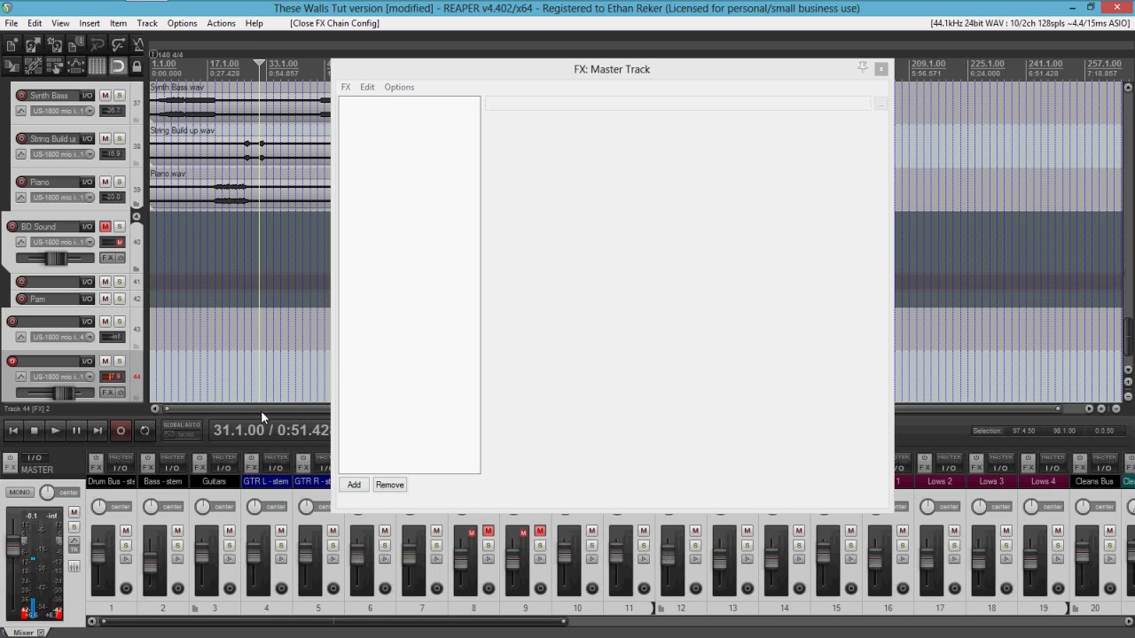
click(428, 184)
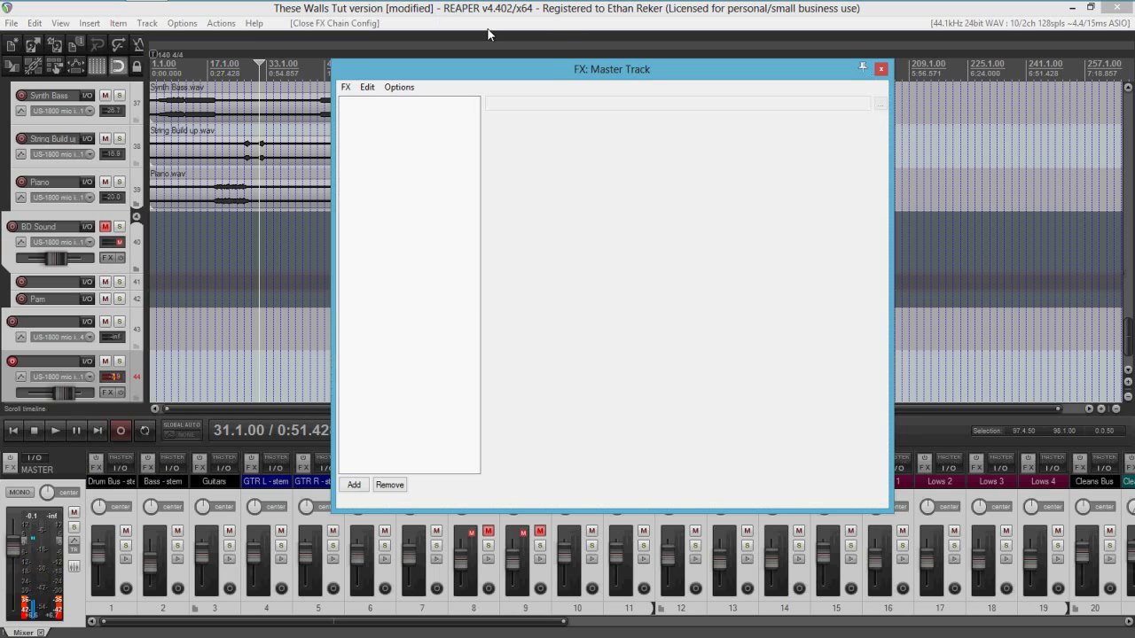
Move the master FX window out of the way and play the song from the beginning to hear the unprocessed mix
drag(548, 68, 597, 60)
click(239, 413)
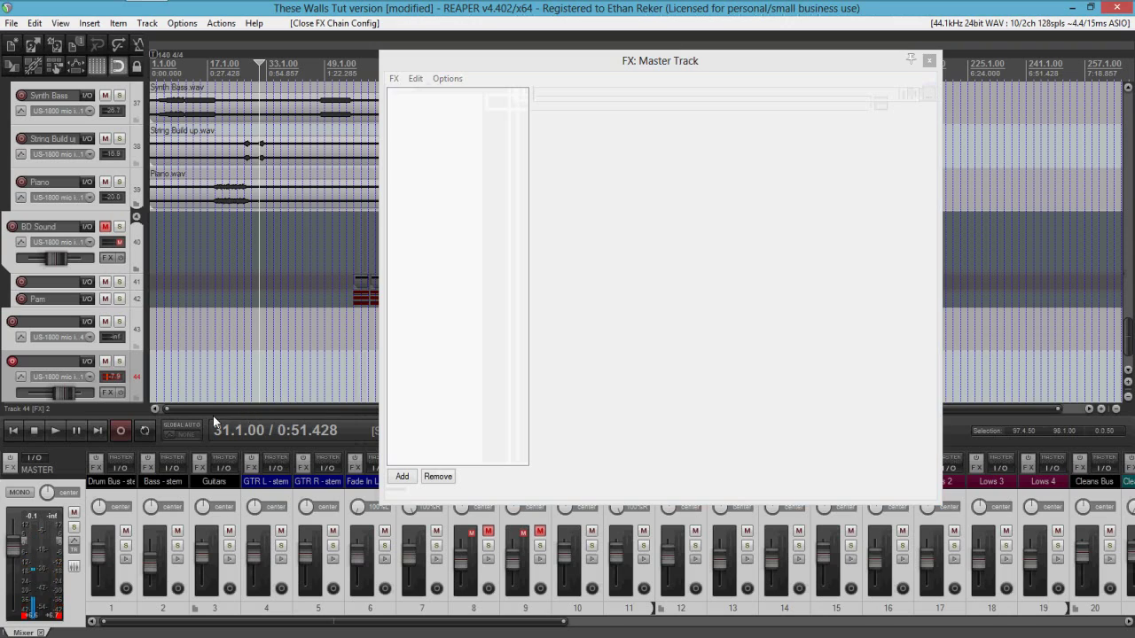
key(Home)
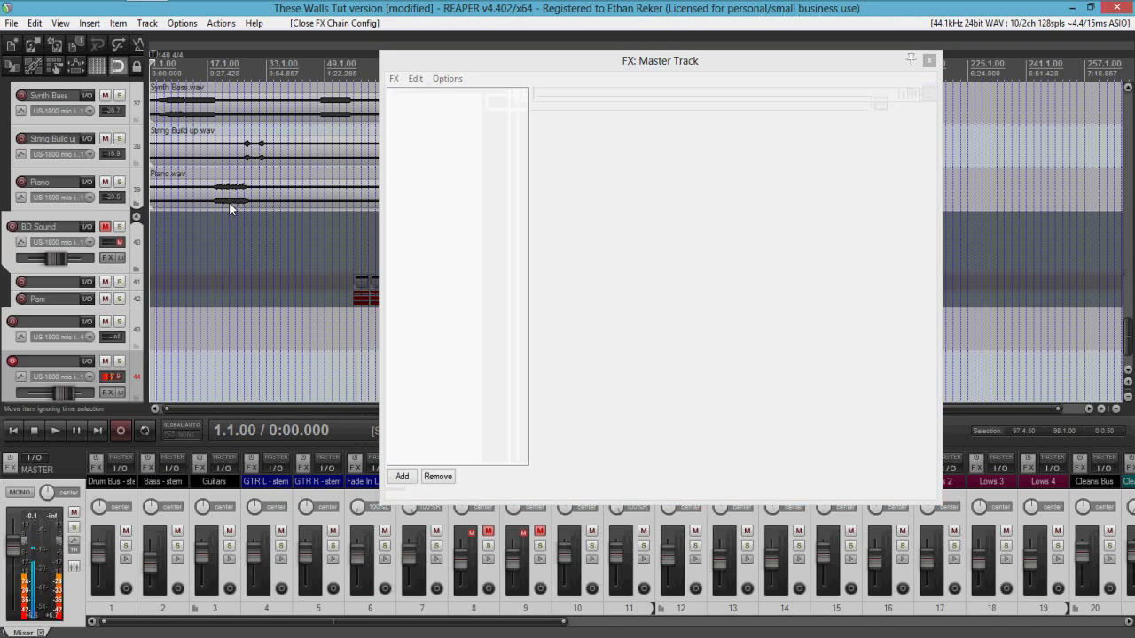
key(space)
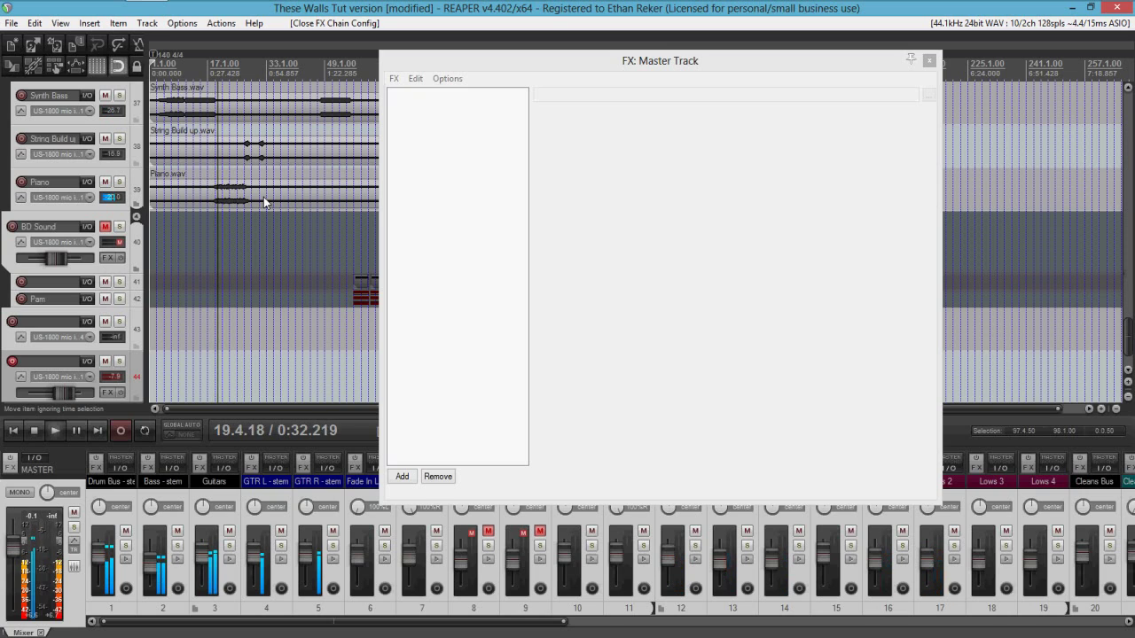
key(space)
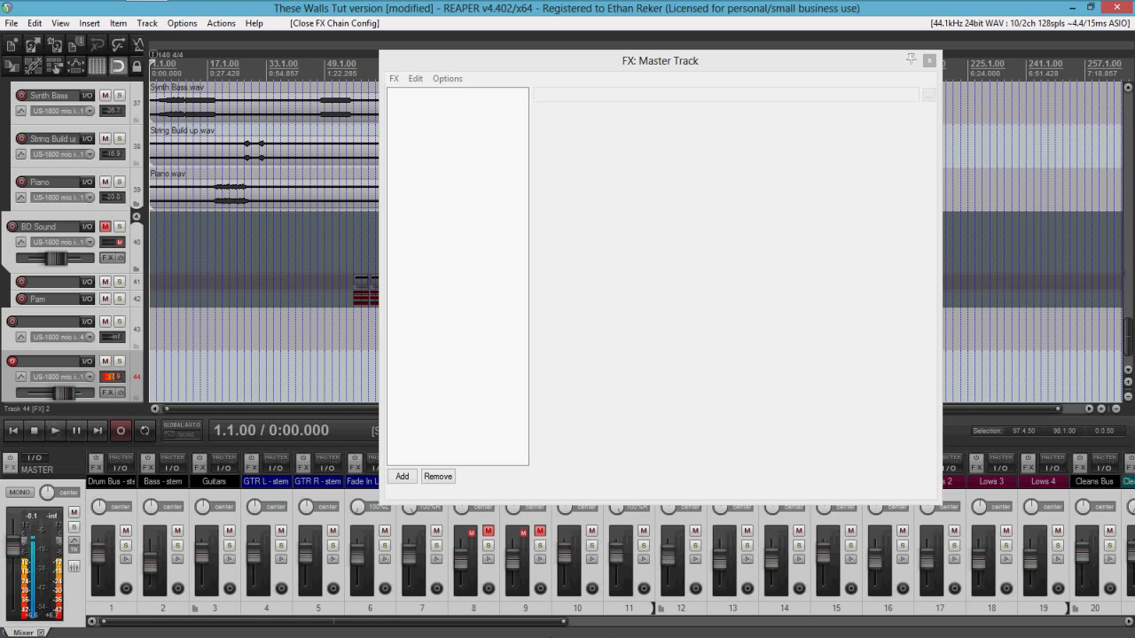
Adjust the volume fader of track 44 in the mixer
scroll(1089, 570, right, 10)
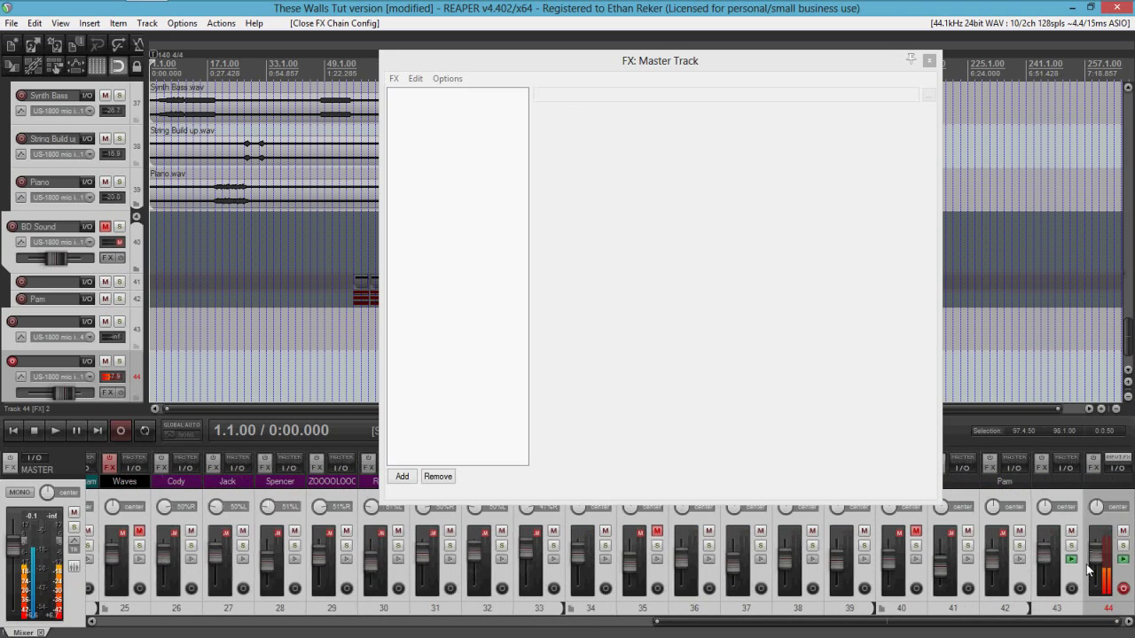
drag(1089, 570, 1098, 561)
Browse the Equalizers folder for plug-ins to add to the master track, arranging the plug-in browser and FX chain windows
click(523, 390)
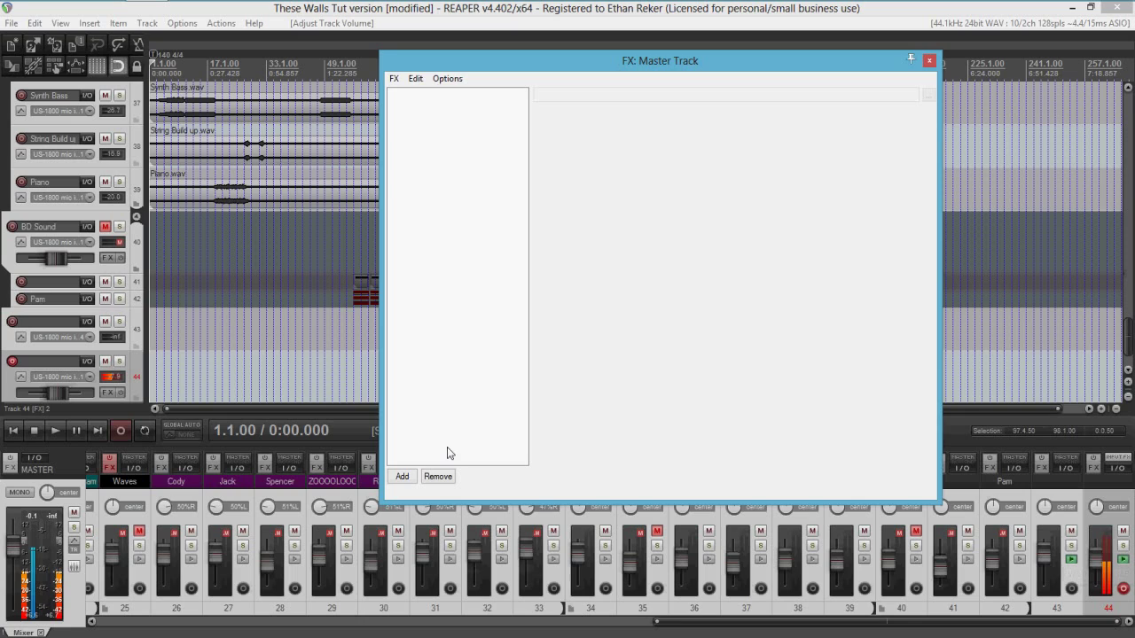
click(401, 479)
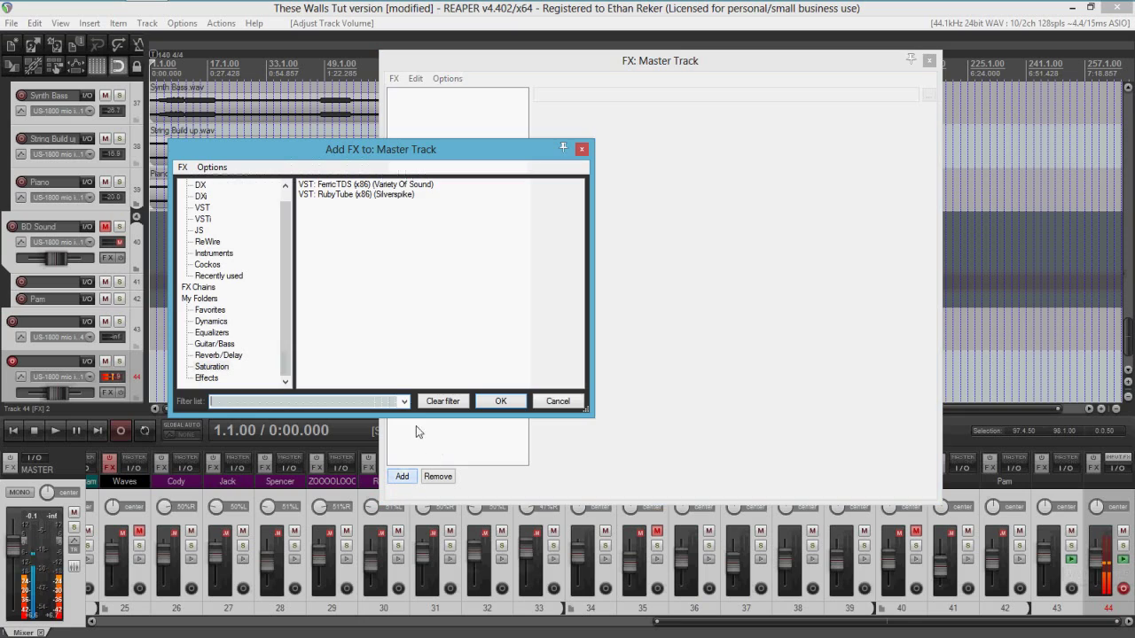
click(212, 333)
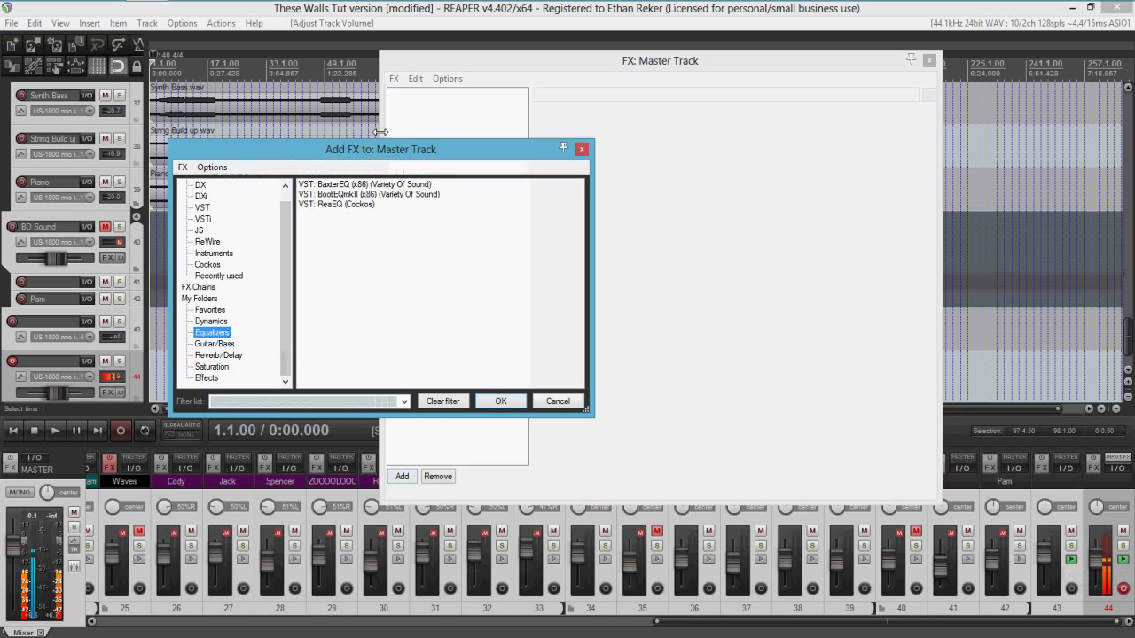
drag(378, 150, 578, 188)
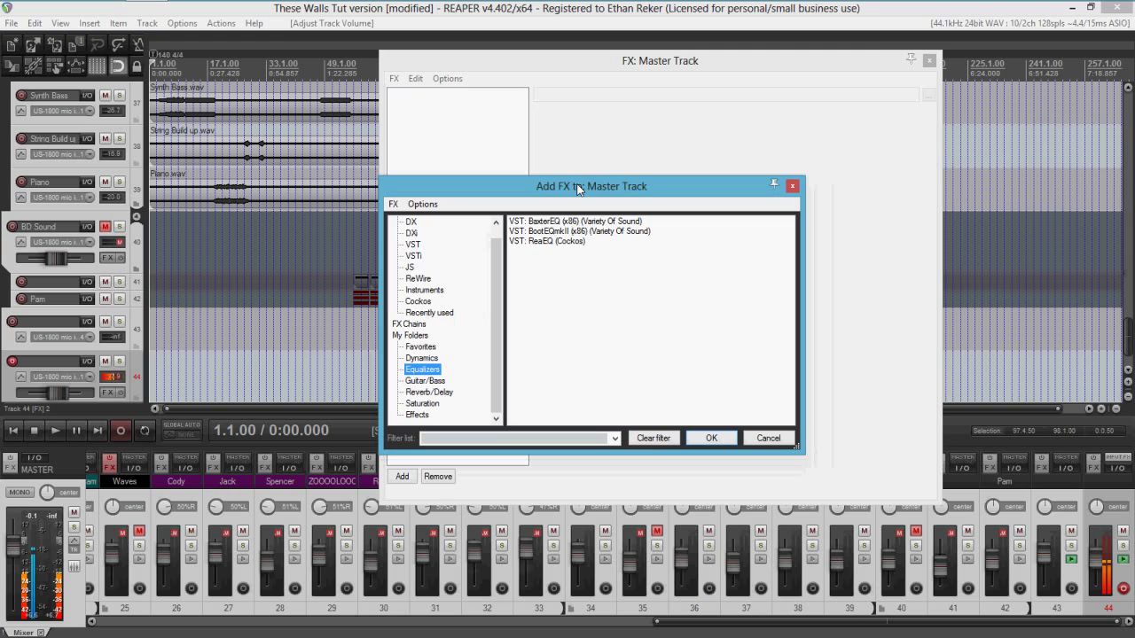
drag(573, 187, 573, 167)
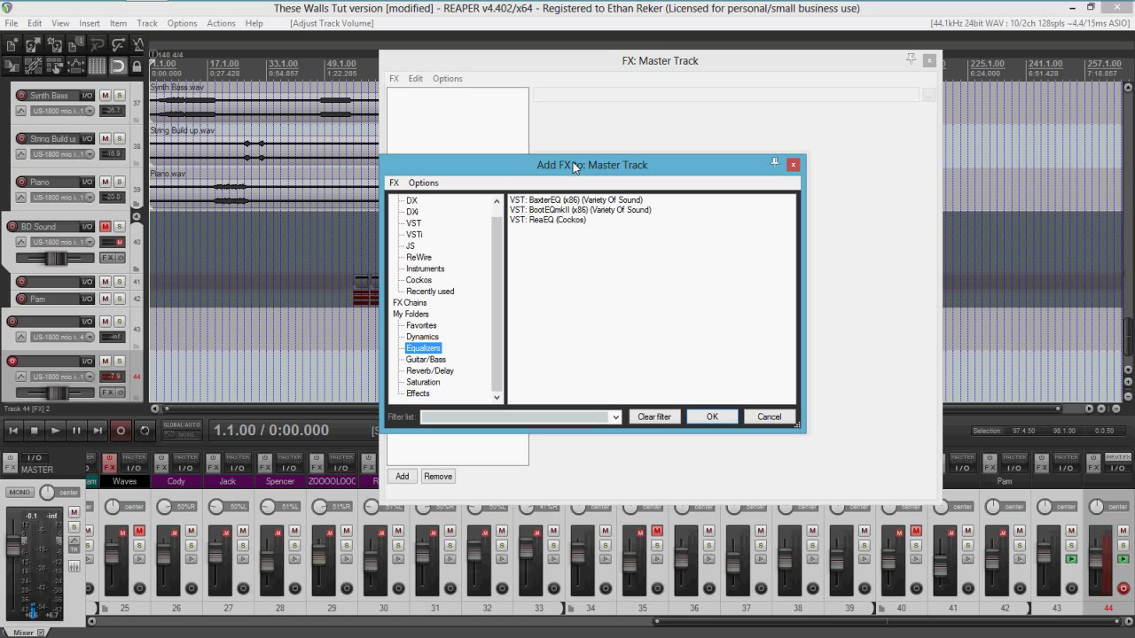
mouse_move(568, 162)
mouse_down()
mouse_move(586, 153)
mouse_move(565, 167)
mouse_up()
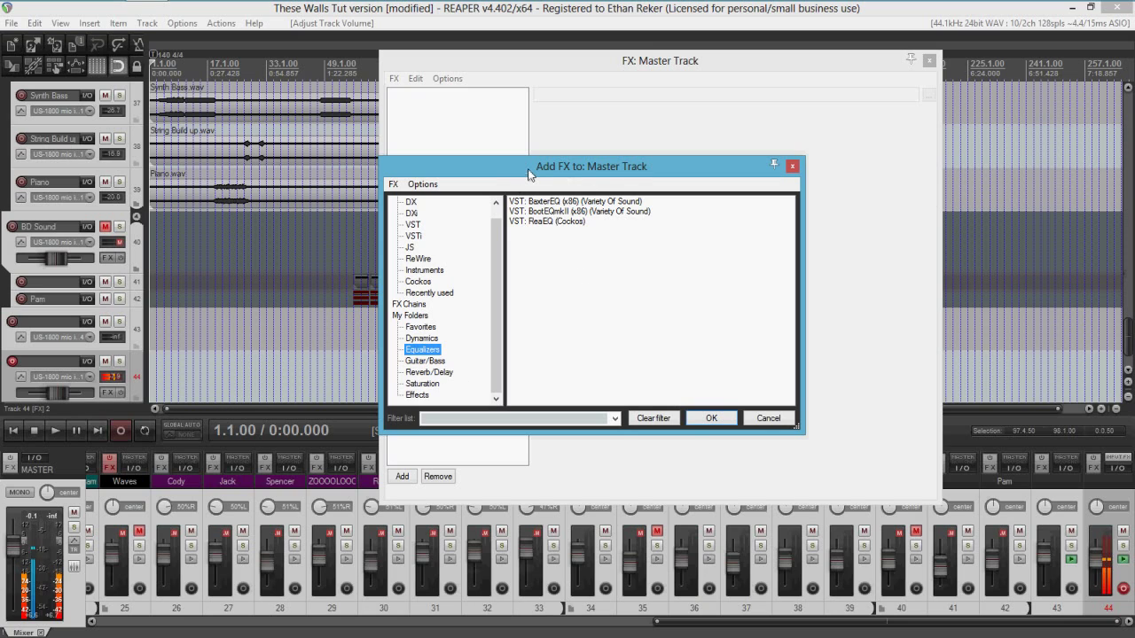
drag(528, 173, 569, 148)
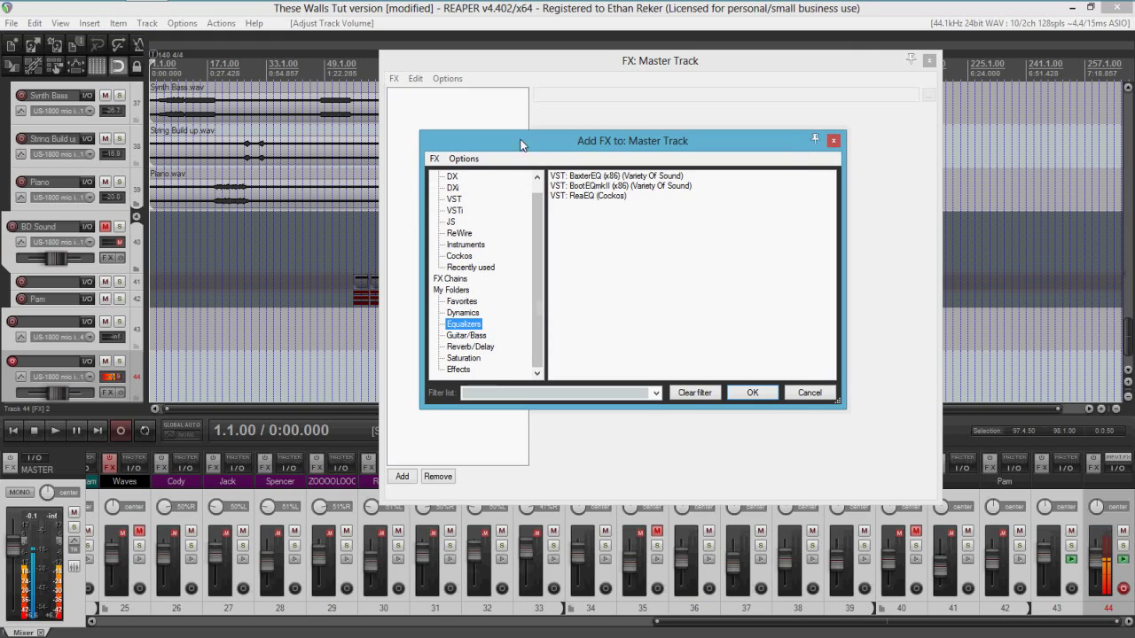
drag(532, 138, 642, 114)
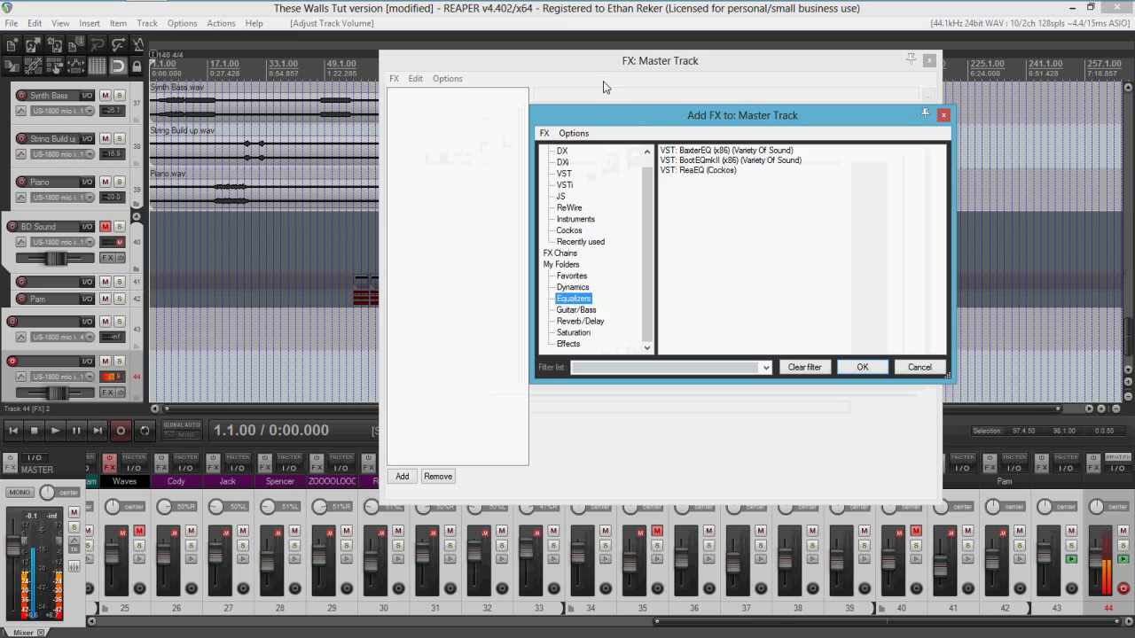
drag(612, 64, 405, 95)
click(784, 104)
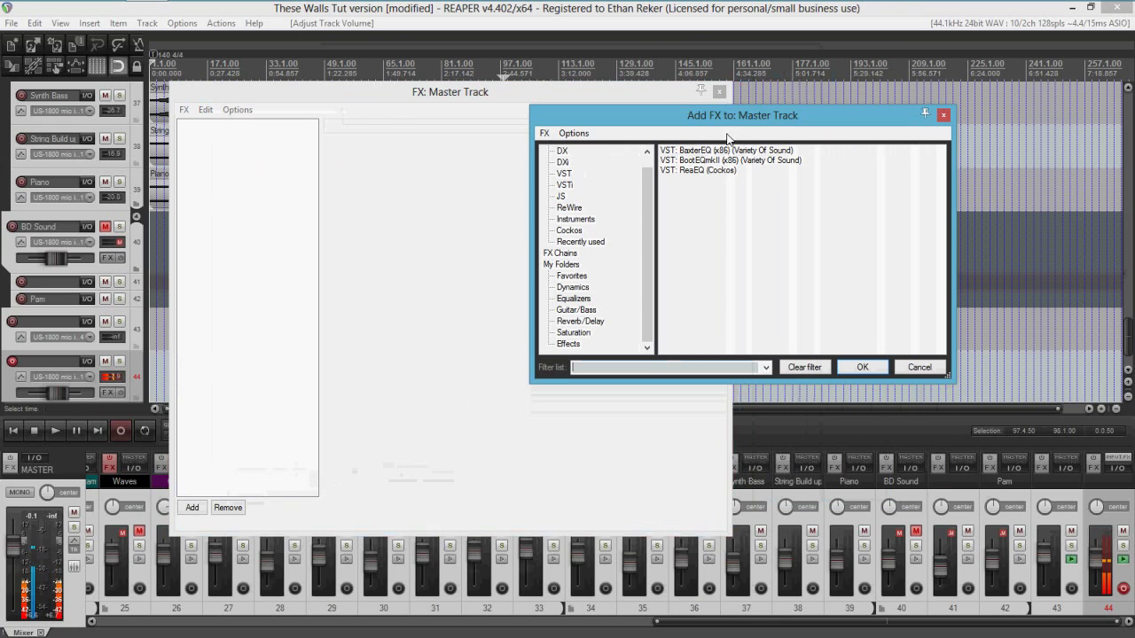
drag(784, 103, 700, 139)
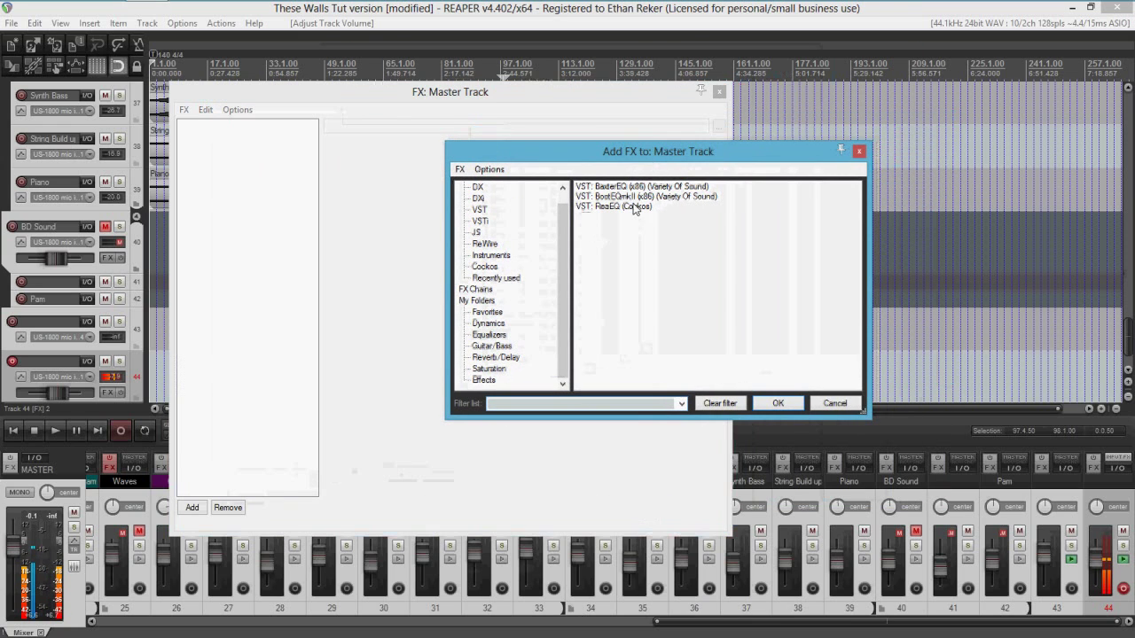
Add BootEQmkII (x86) to the master track, close the FX chain, and move the equalizer's window clear of the track list
click(629, 206)
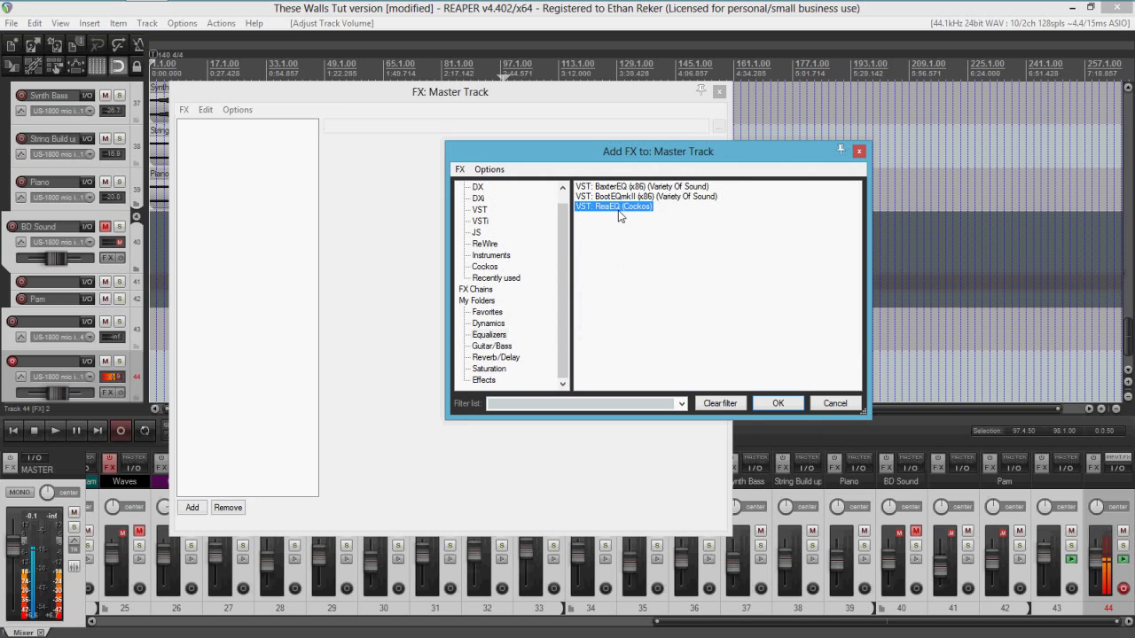
drag(606, 158, 494, 165)
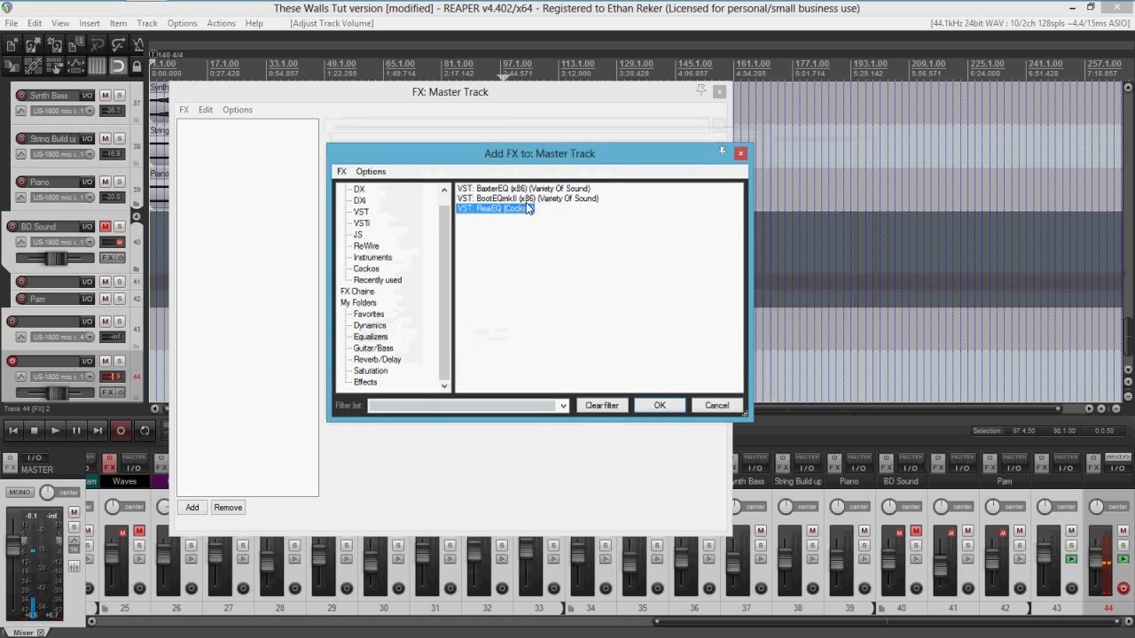
click(515, 188)
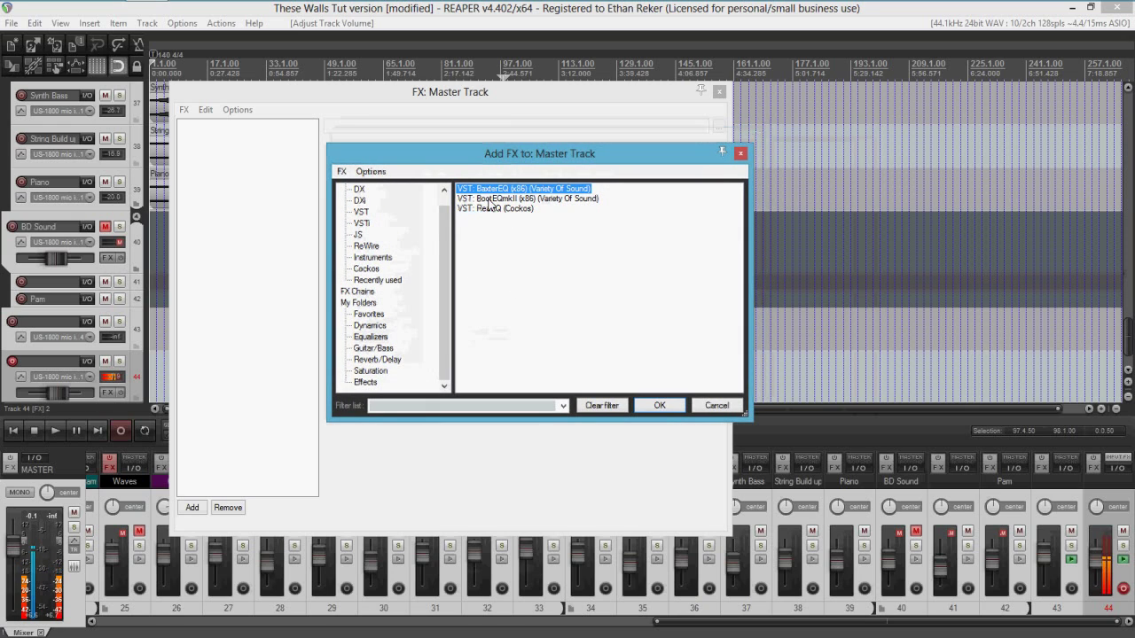
double_click(515, 198)
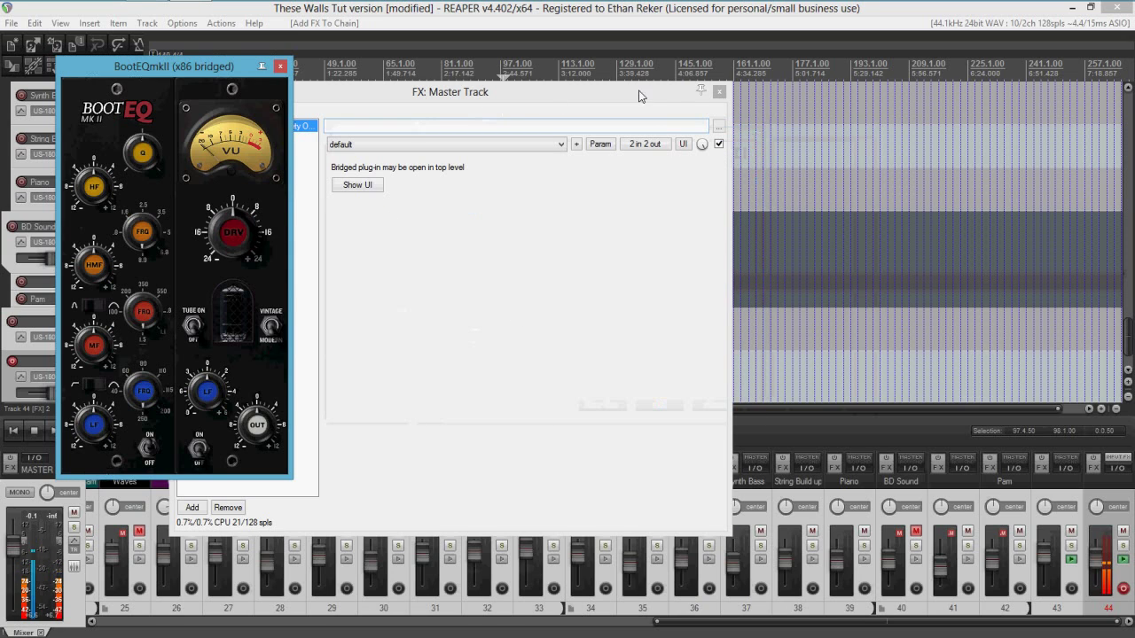
click(720, 93)
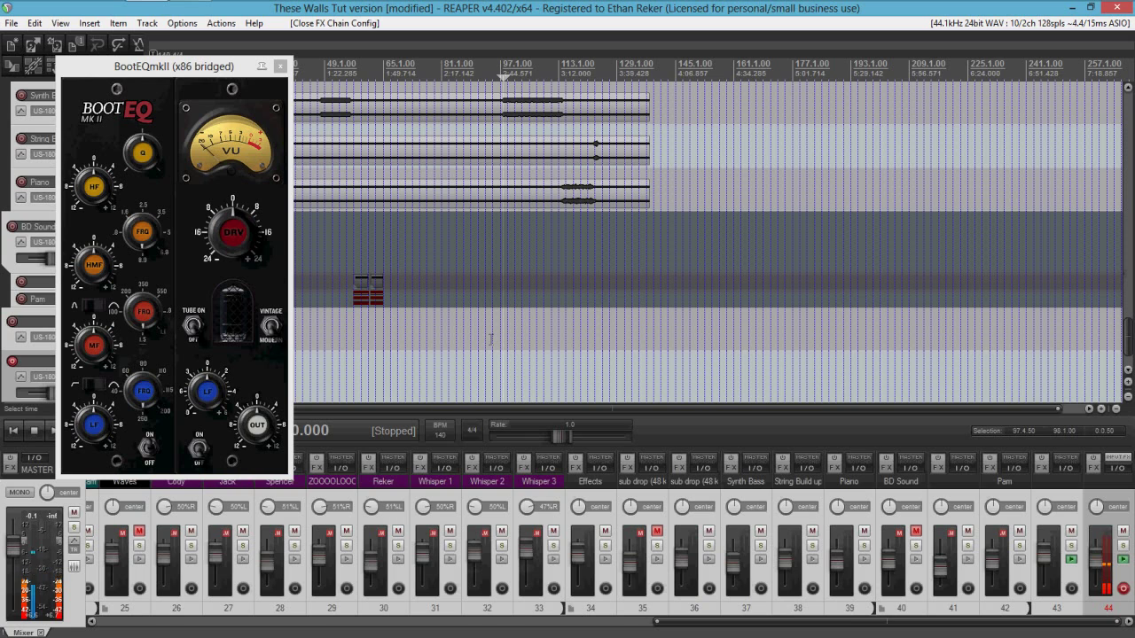
drag(260, 67, 664, 91)
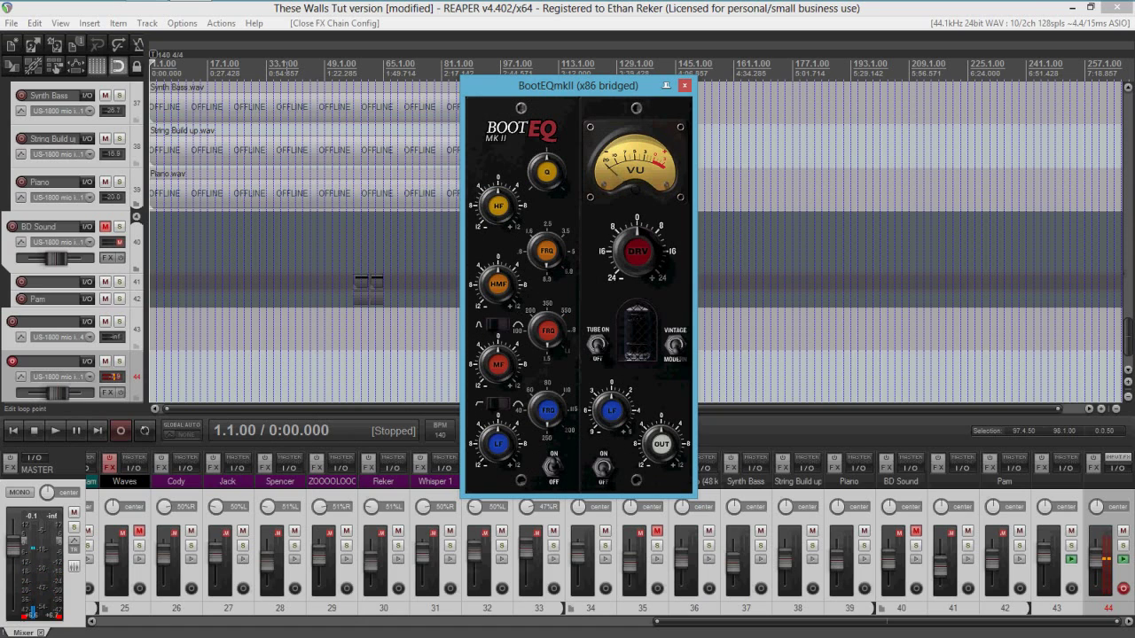
Shape BootEQmkII's high-mid and low bands during playback, and enable its tube stage with slightly more drive
key(space)
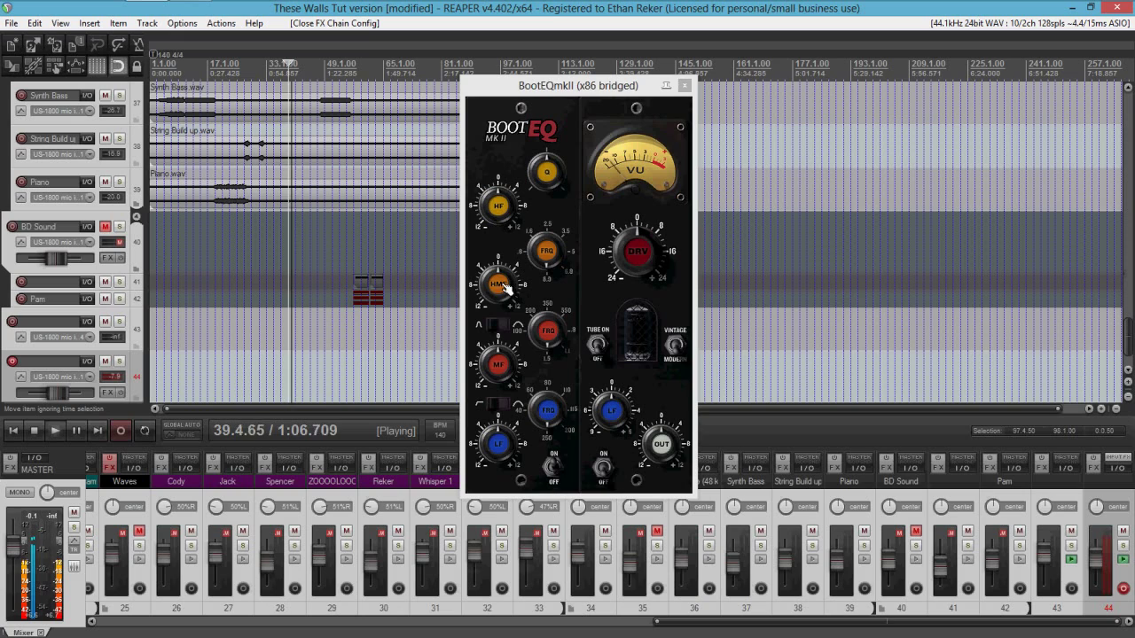
click(526, 252)
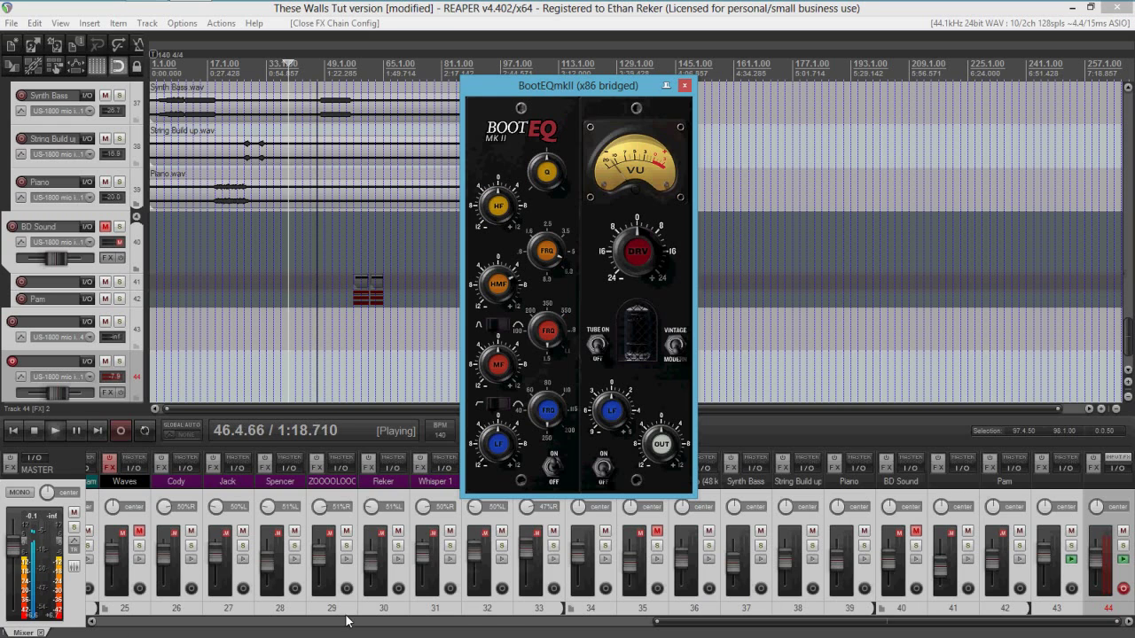
drag(346, 621, 139, 635)
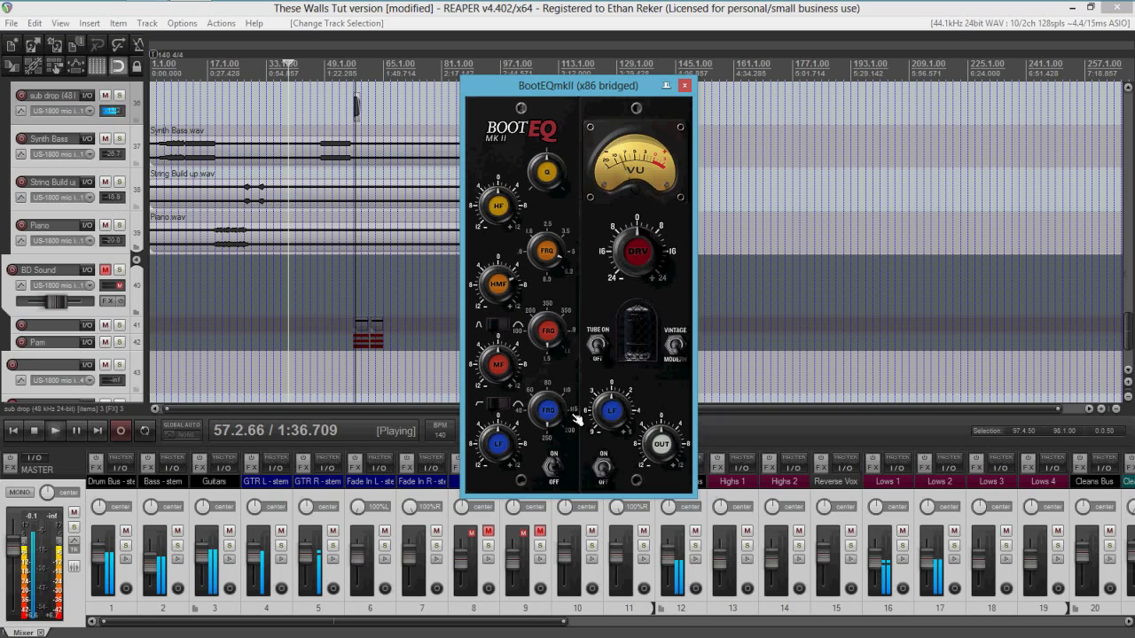
drag(574, 415, 574, 404)
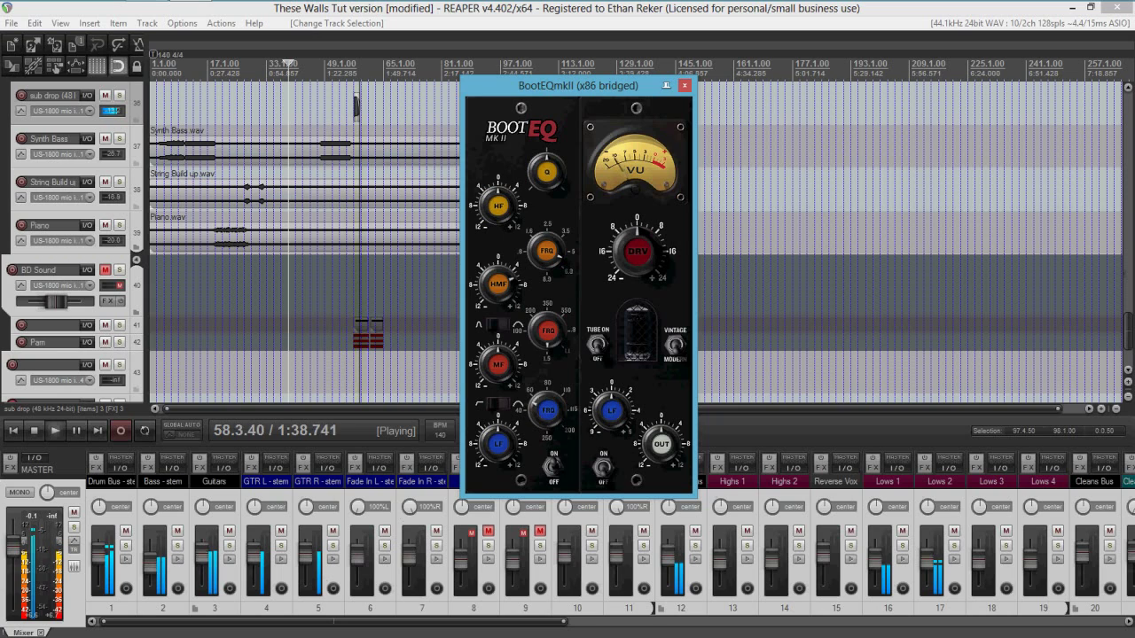
click(489, 405)
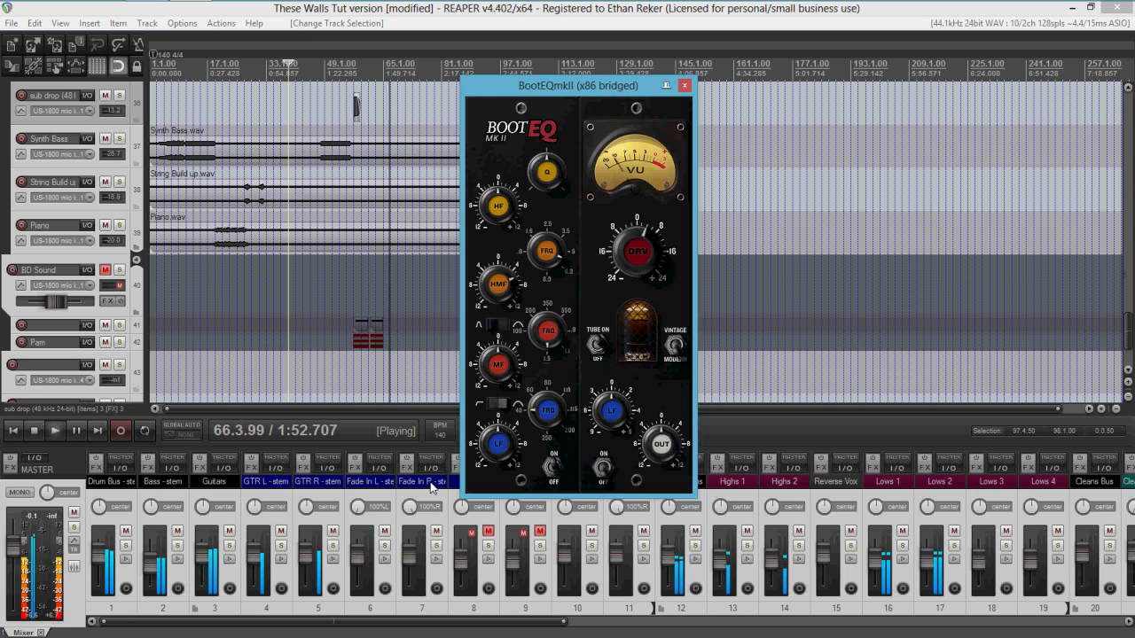
key(space)
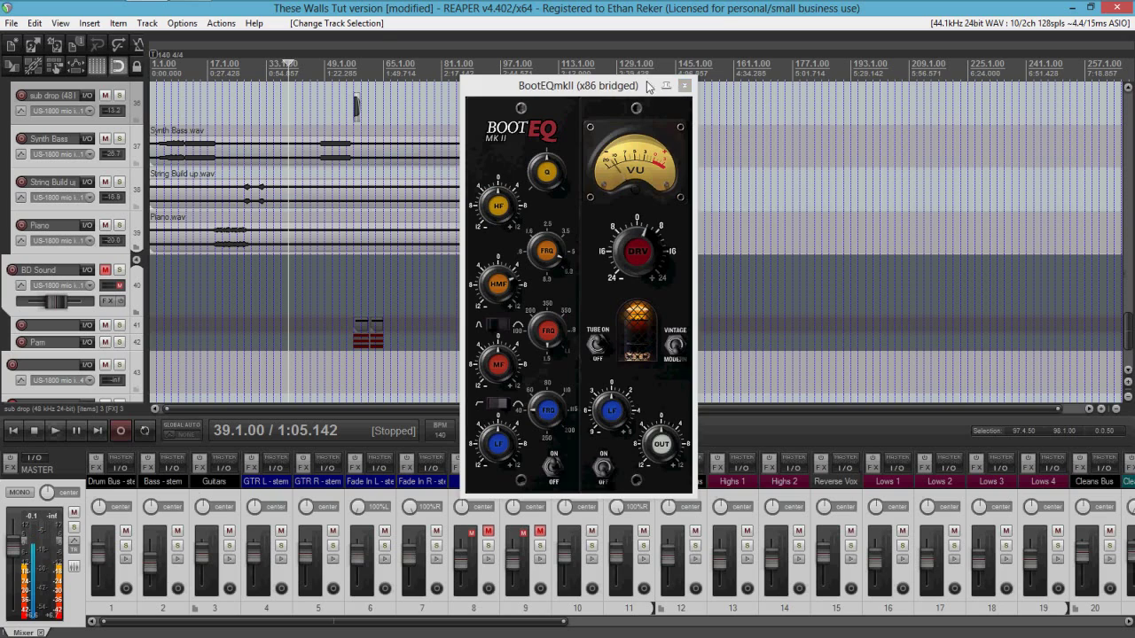
Play the song and toggle BootEQmkII's bypass in the master FX chain to compare the mix, closing the equalizer's window
drag(647, 86, 809, 71)
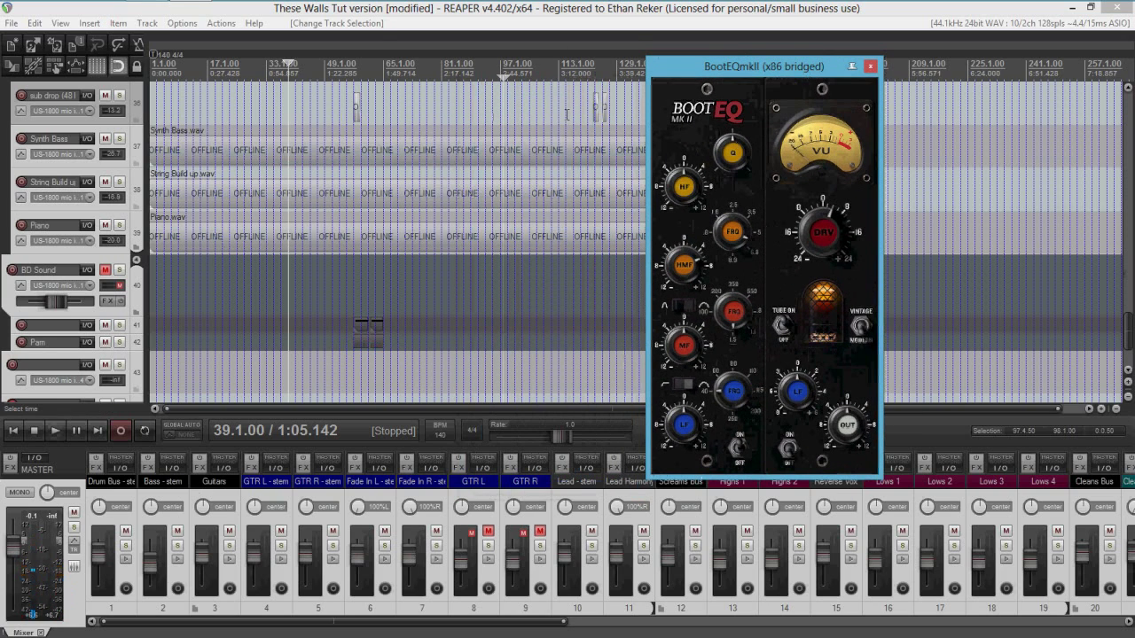
key(space)
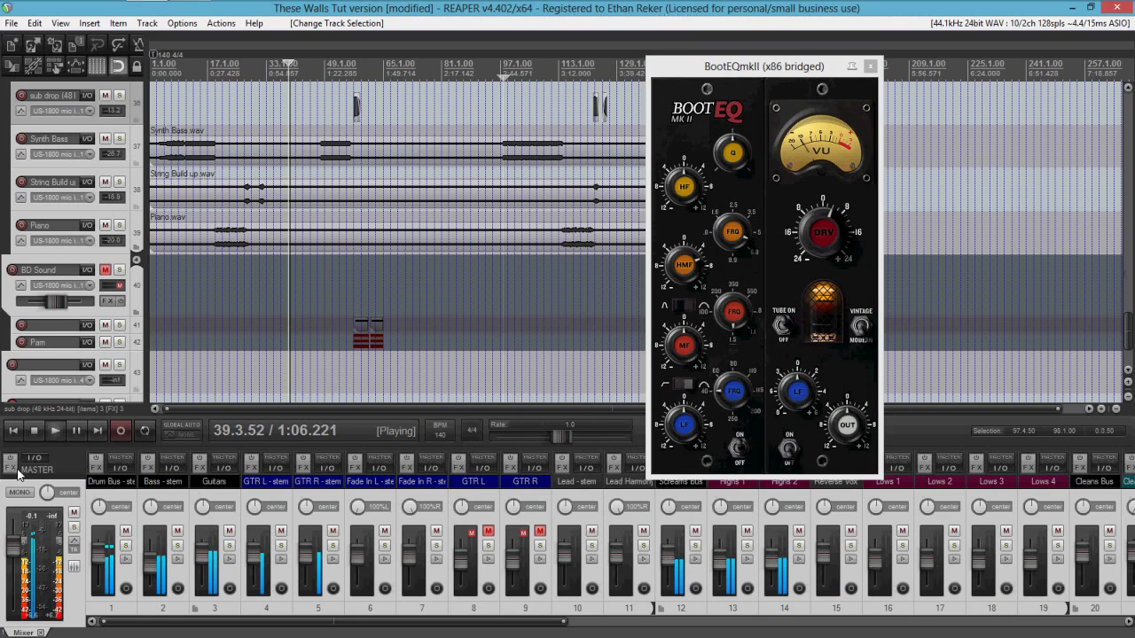
click(10, 464)
click(187, 126)
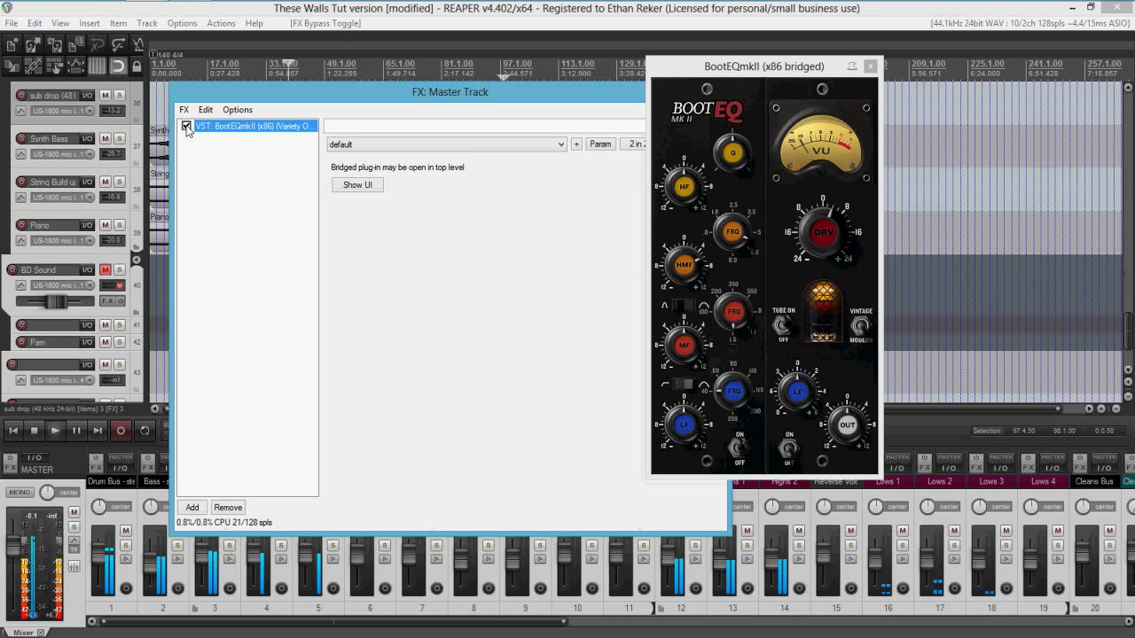
click(187, 126)
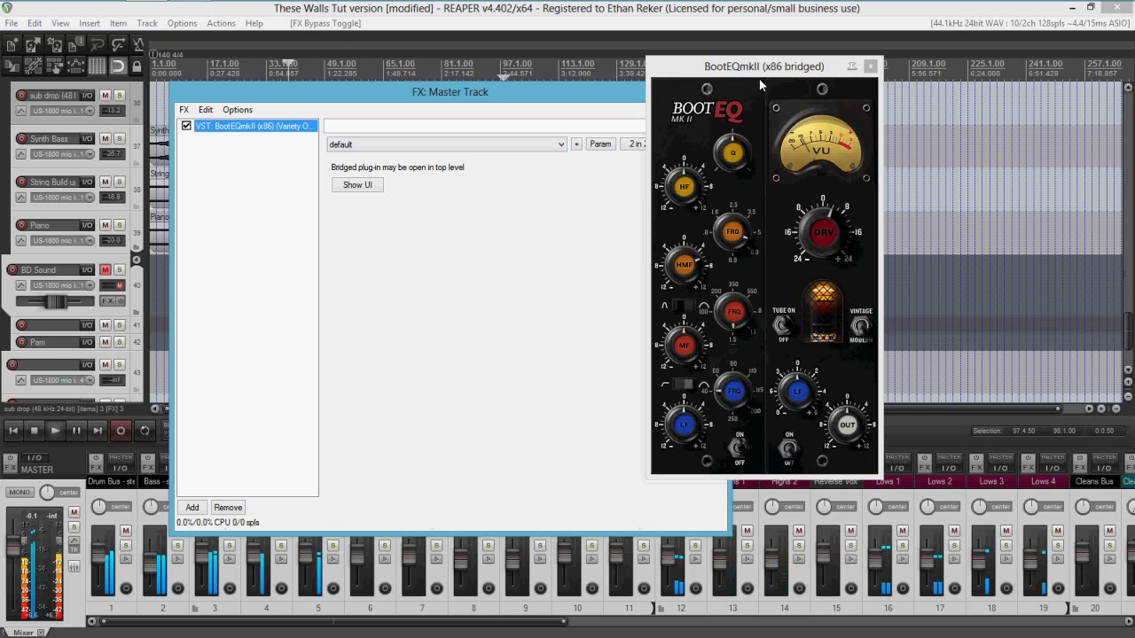
click(871, 67)
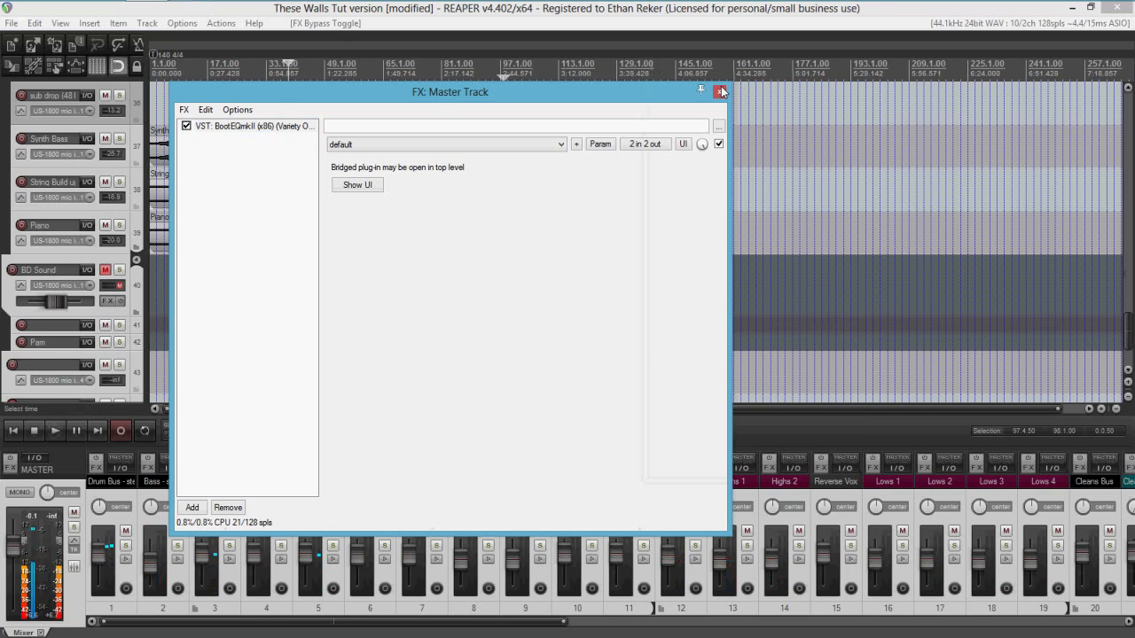
Add DensitymkIII (x86) from the Dynamics folder to the master track, arranging the FX chain and plug-in browser windows
drag(426, 99, 681, 85)
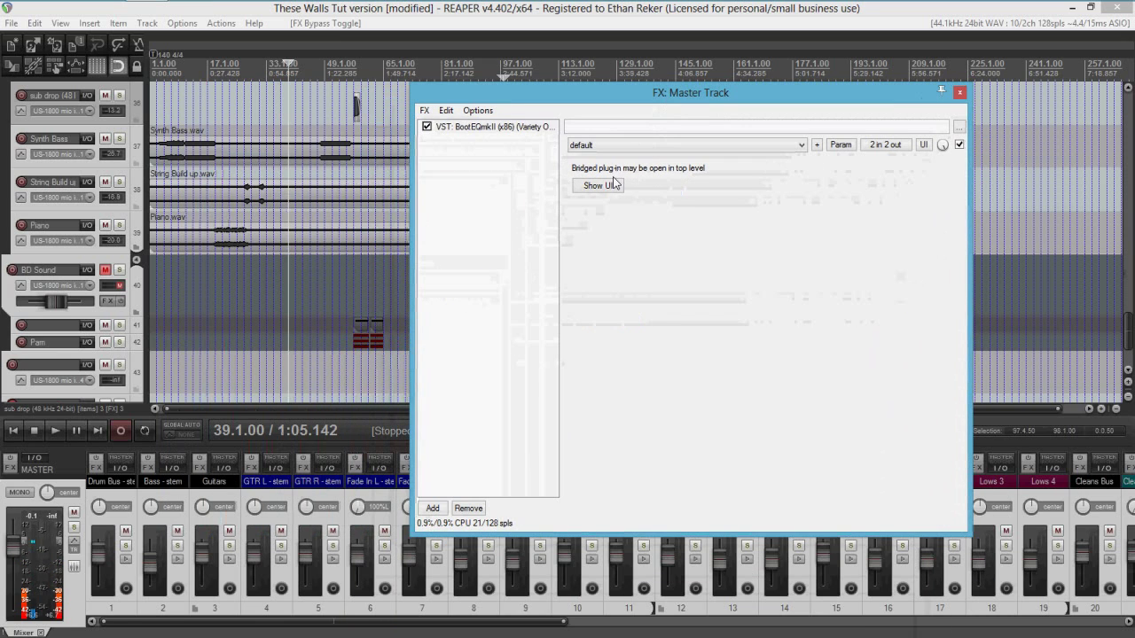
click(433, 511)
drag(514, 156, 743, 201)
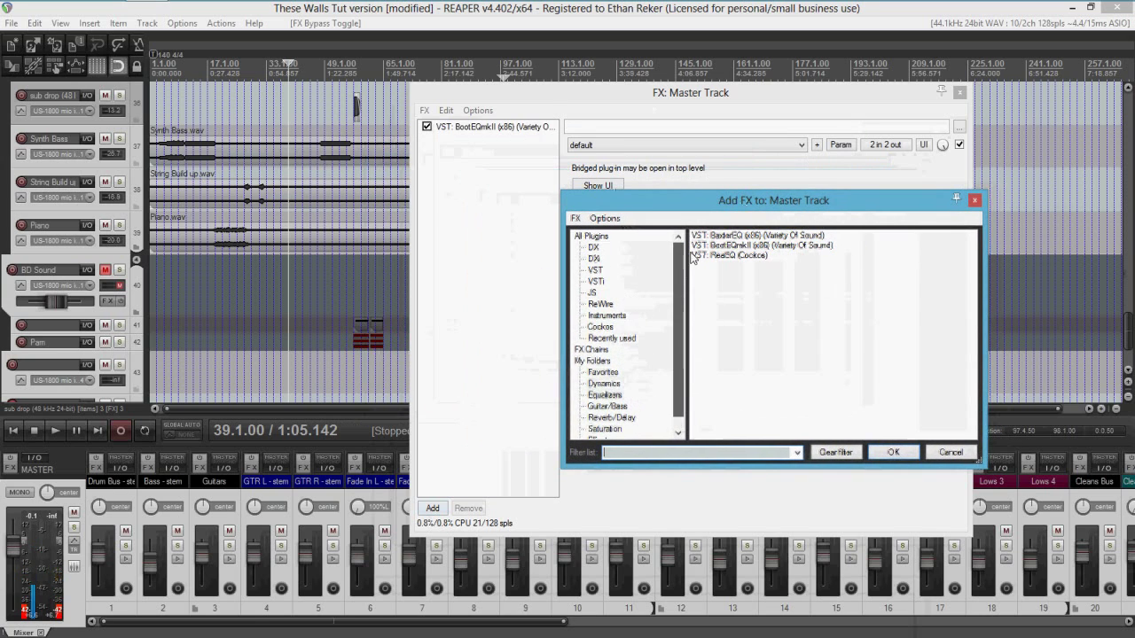
click(608, 394)
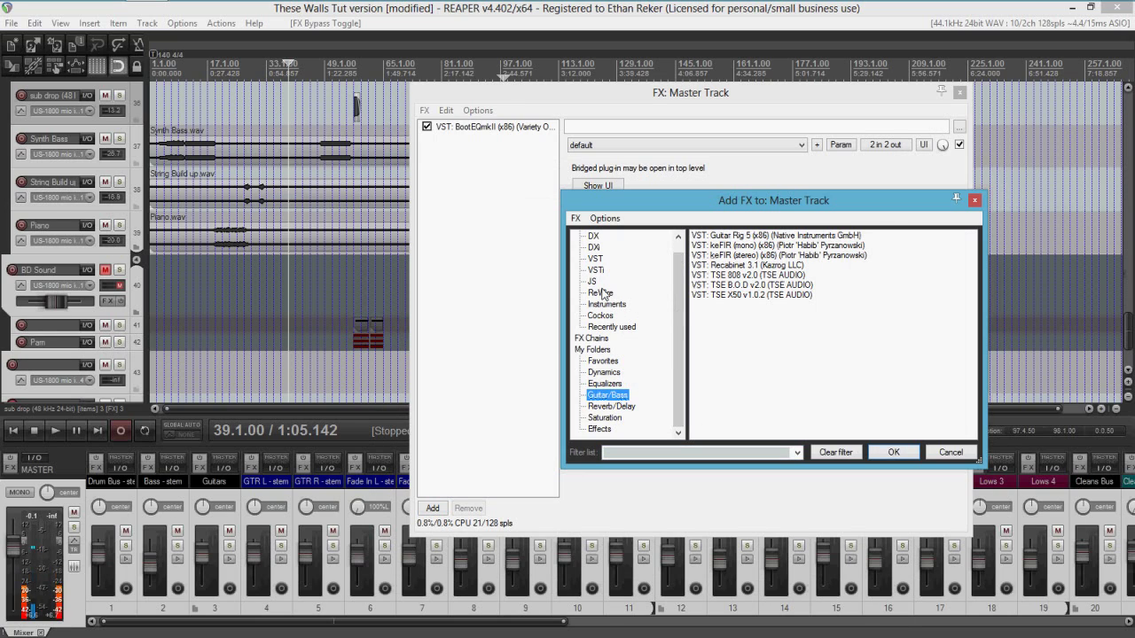
click(607, 384)
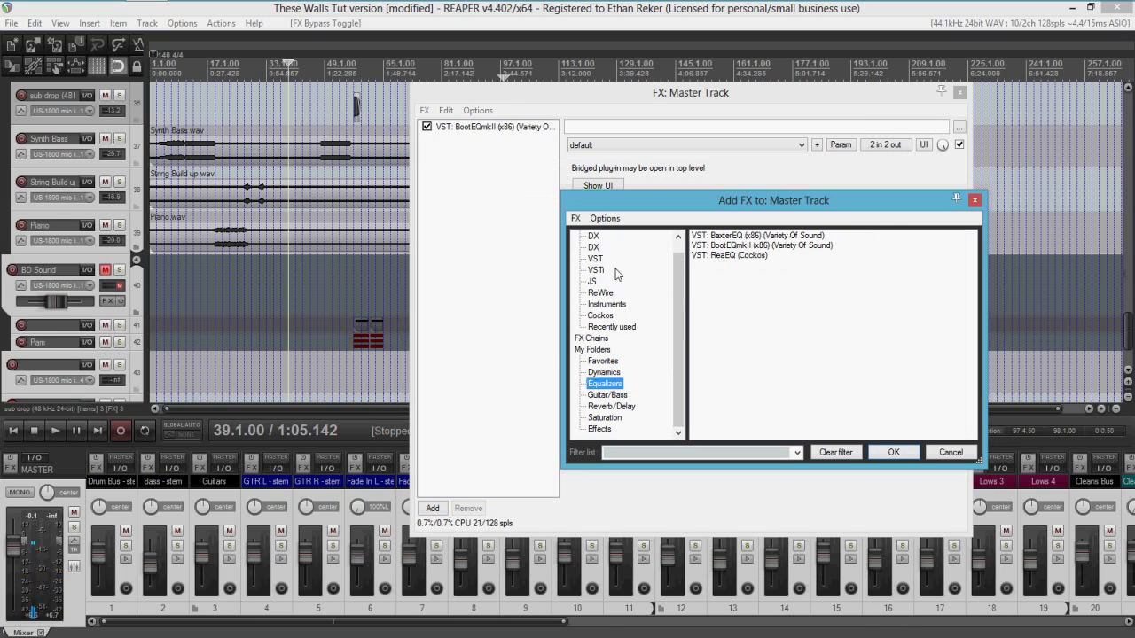
click(618, 410)
click(610, 373)
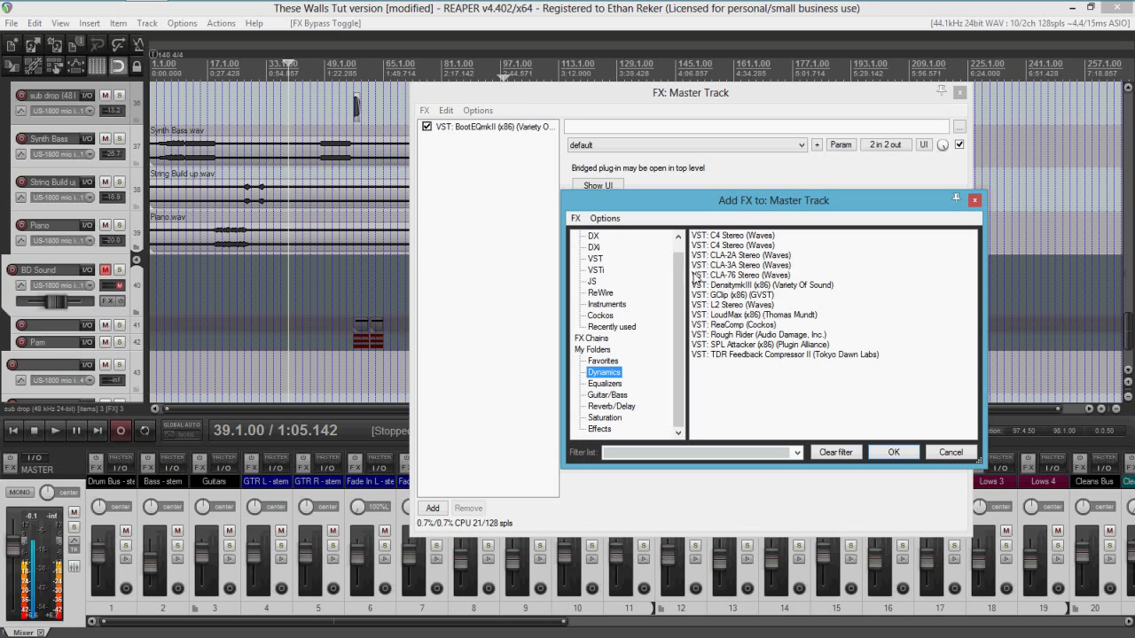
drag(738, 198, 741, 173)
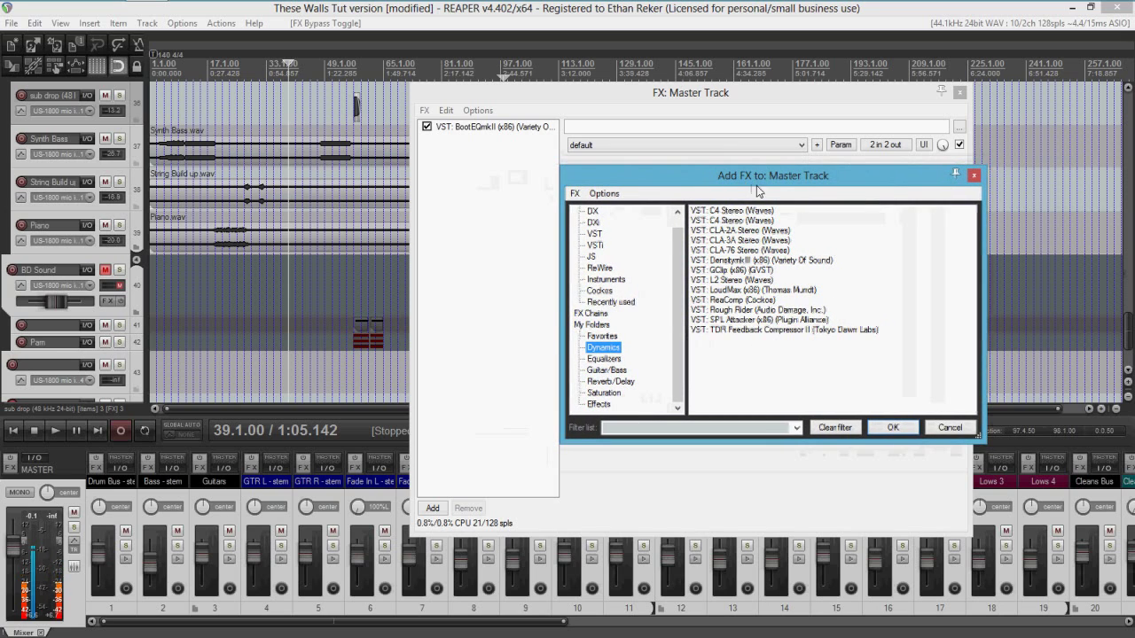
double_click(732, 260)
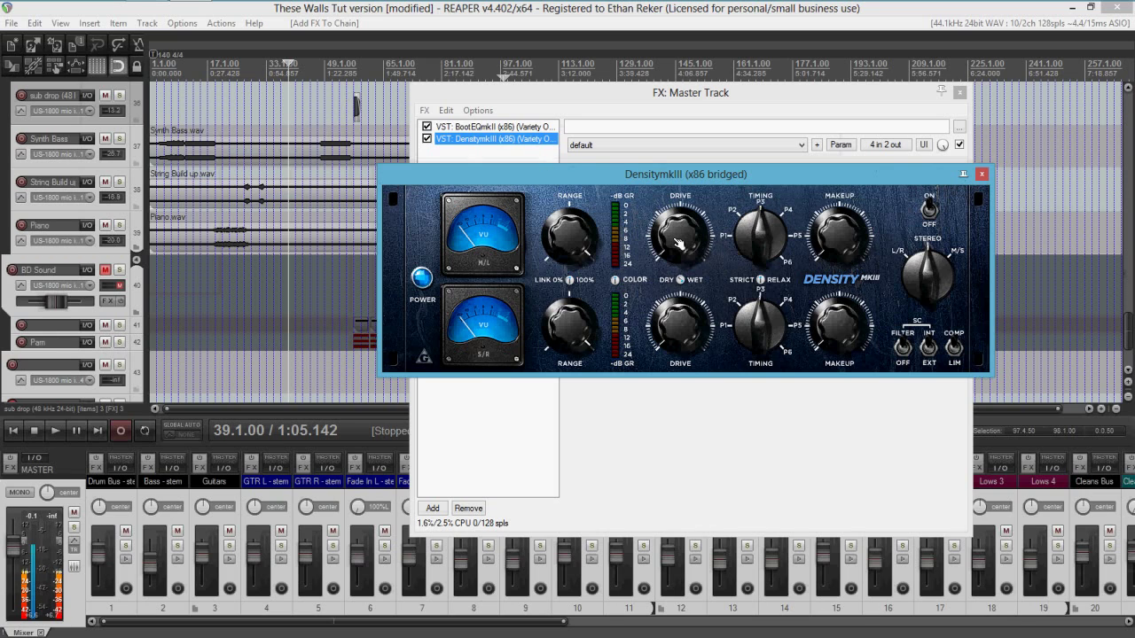
Adjust DensitymkIII's Drive and set its Timing to P6 during playback, closing the compressor's window and stopping the song
key(space)
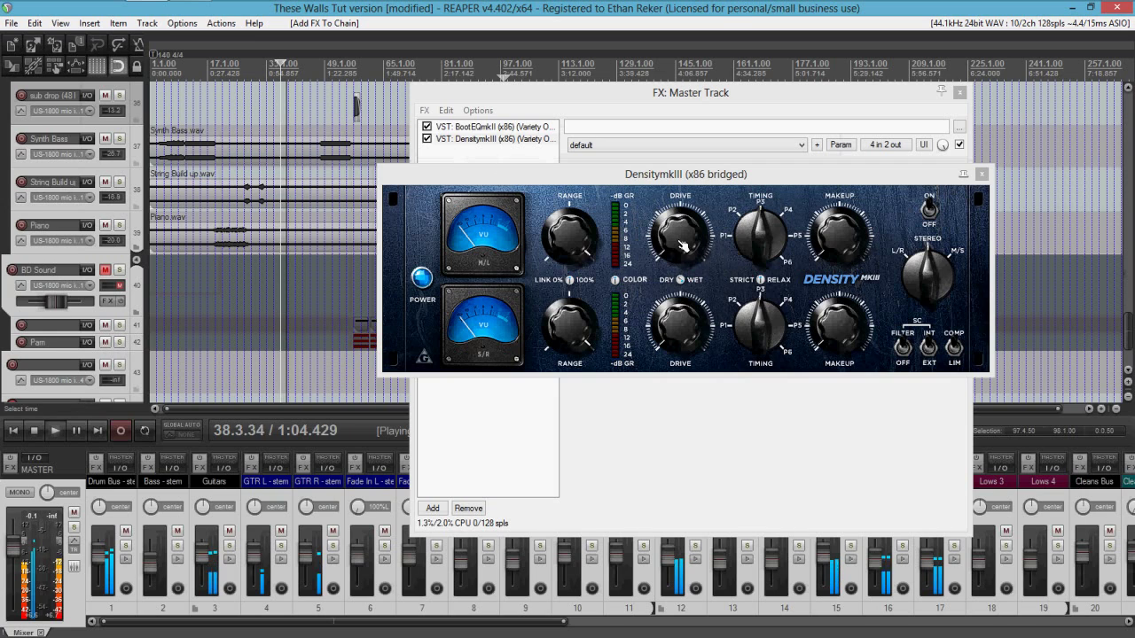
drag(682, 246, 683, 190)
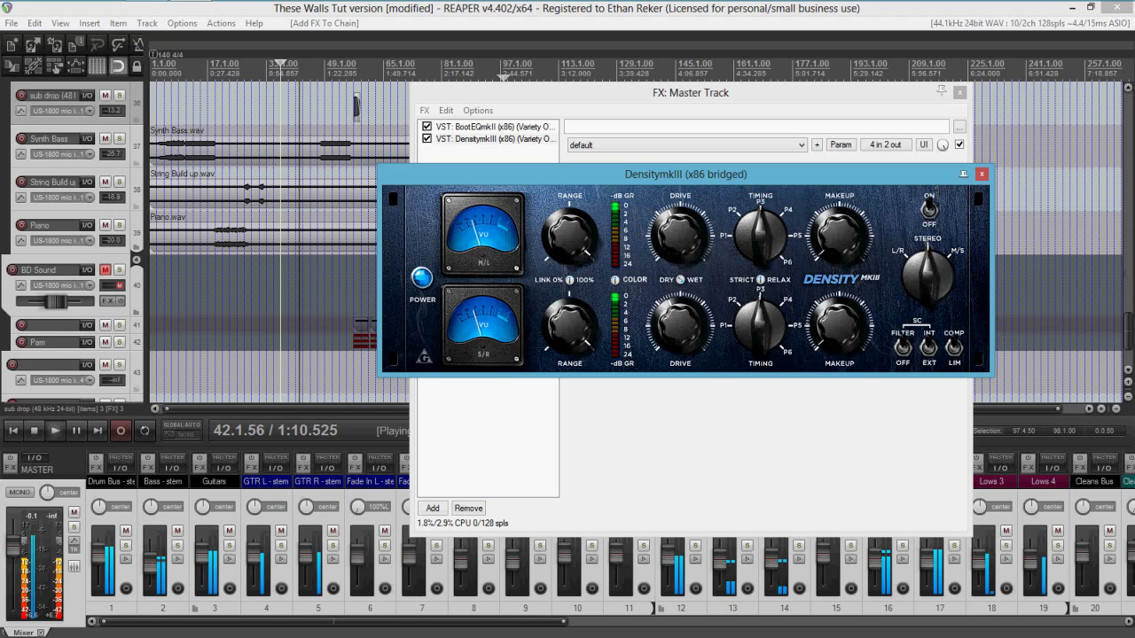
drag(771, 244, 771, 211)
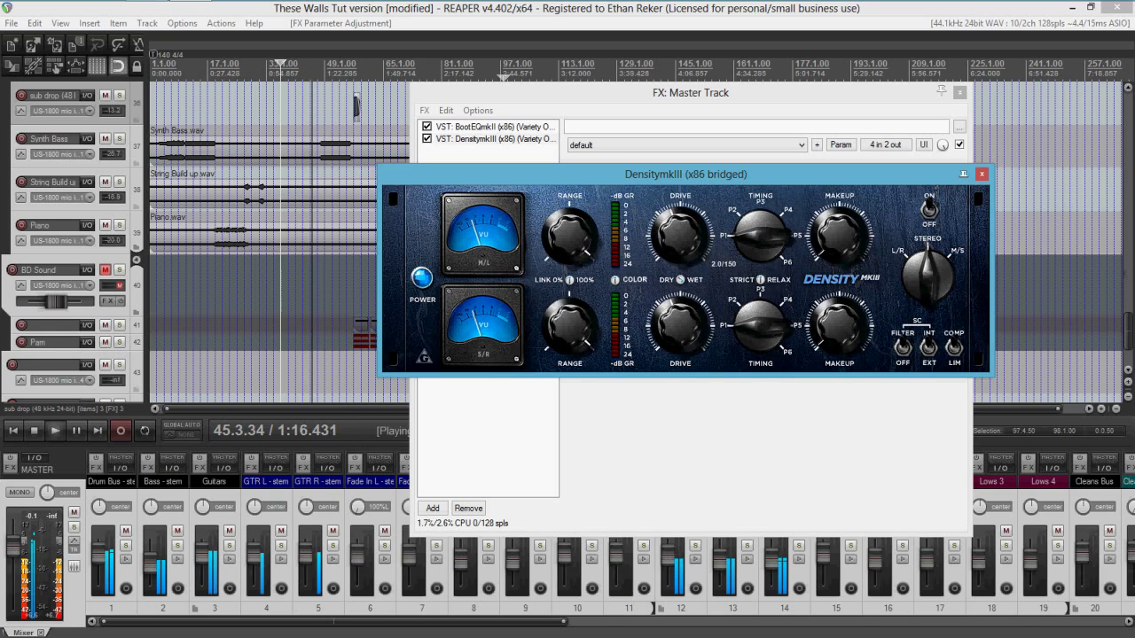
drag(771, 211, 771, 197)
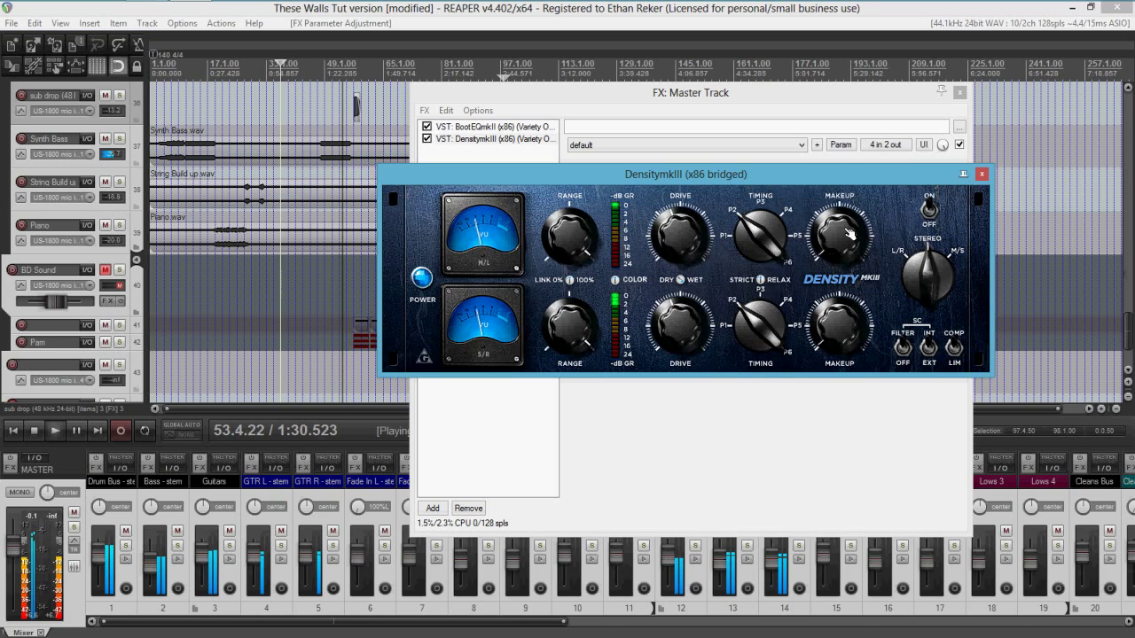
click(982, 174)
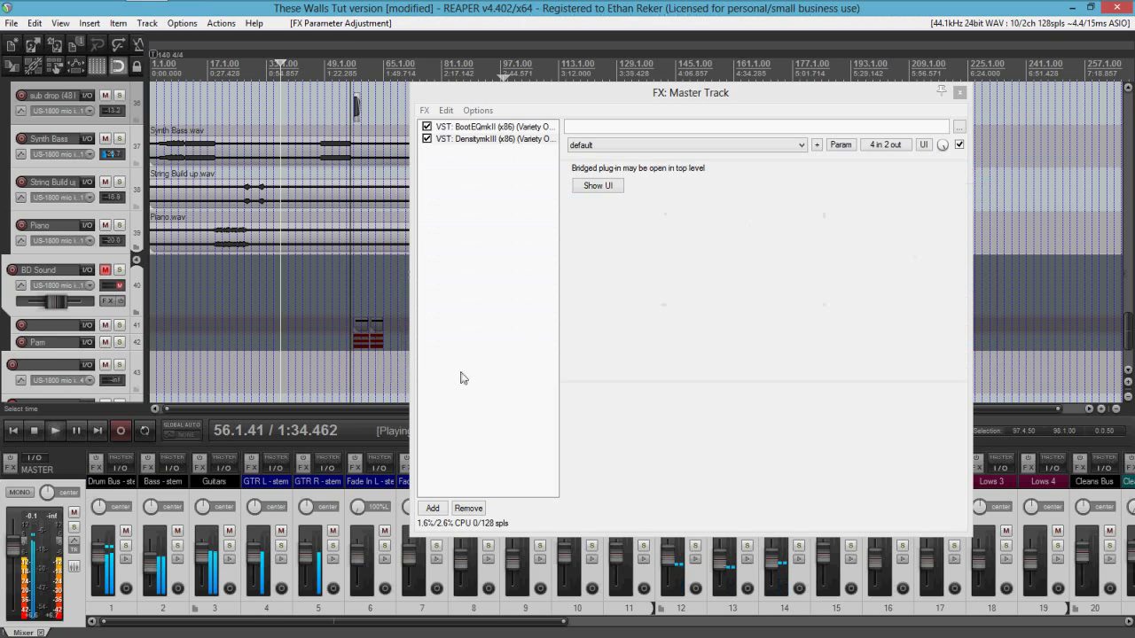
key(space)
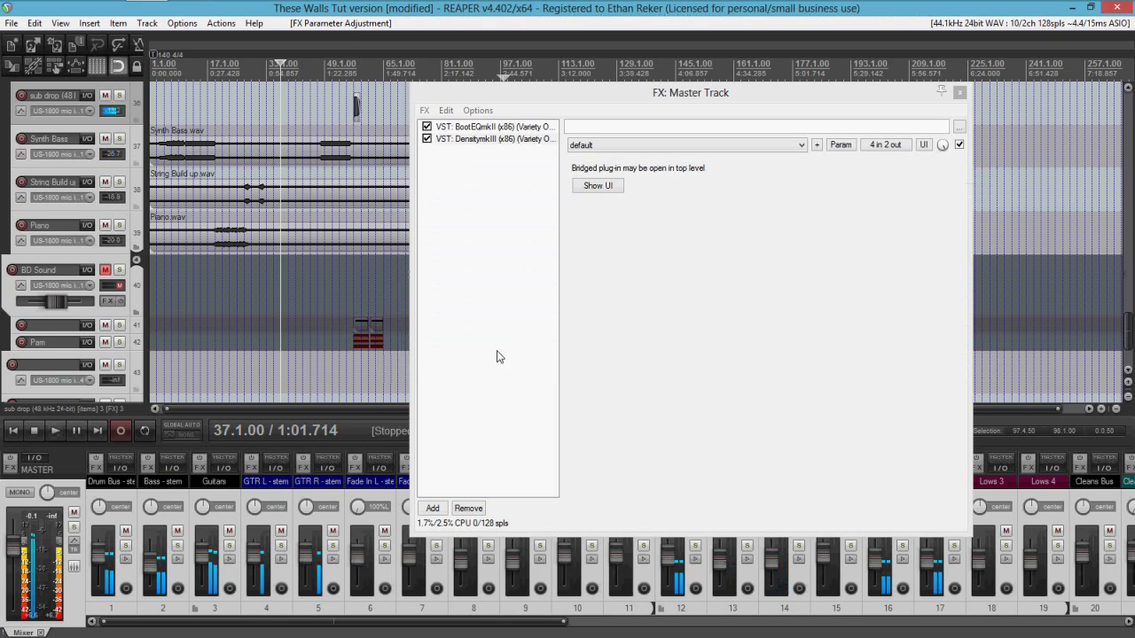
Move the master FX window off the mixer and adjust the volume fader of the Synth Bass track
click(483, 244)
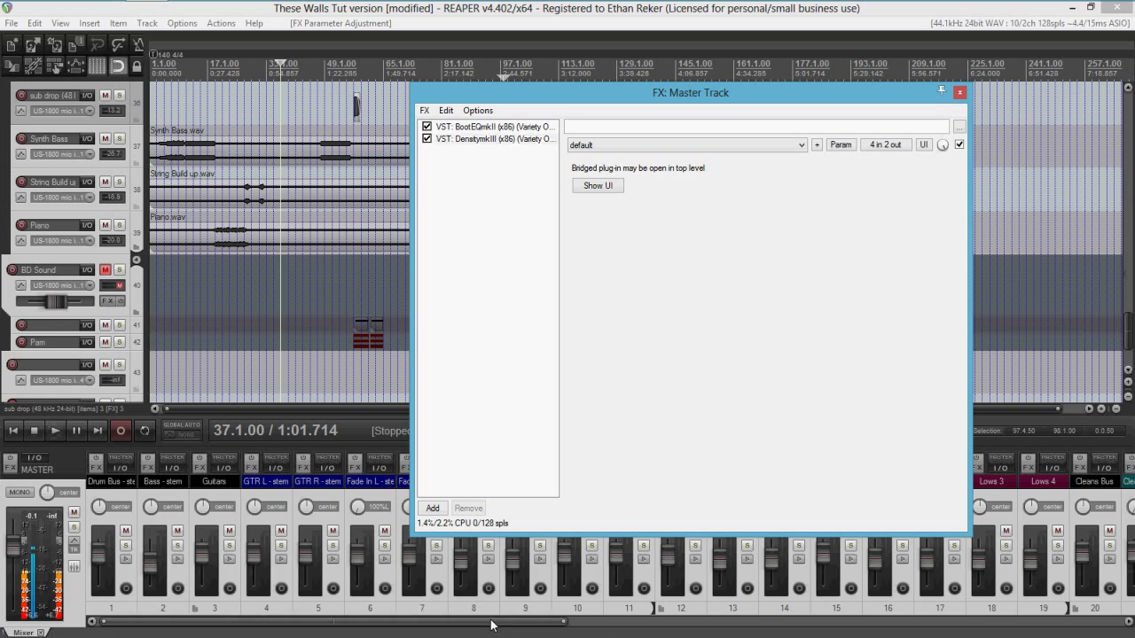
drag(506, 623, 1060, 623)
click(863, 96)
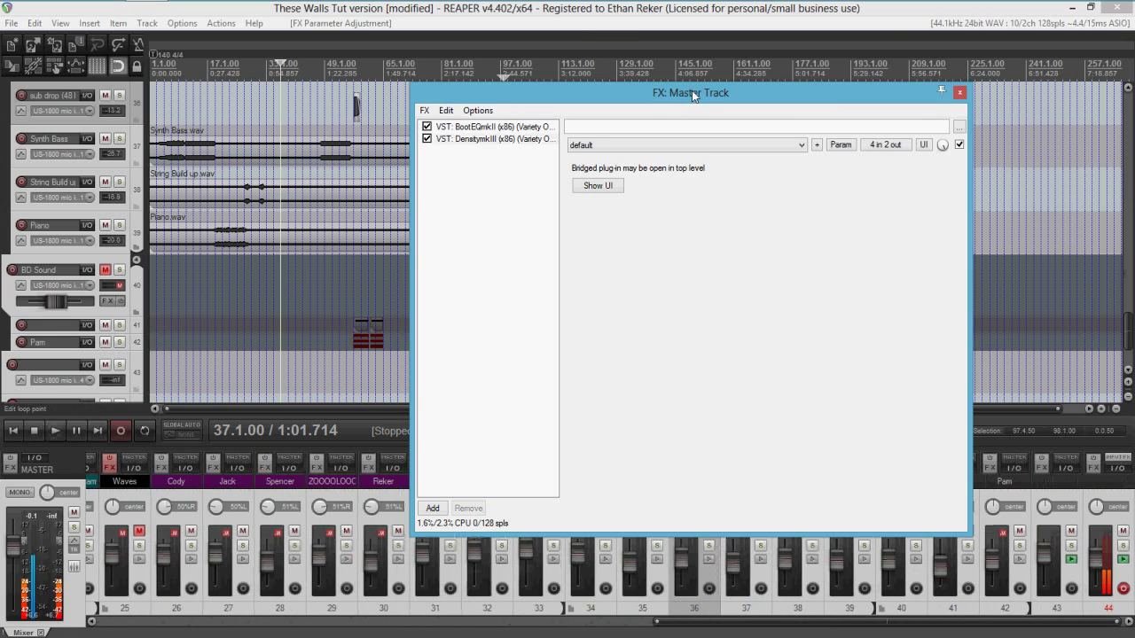
drag(693, 96, 504, 28)
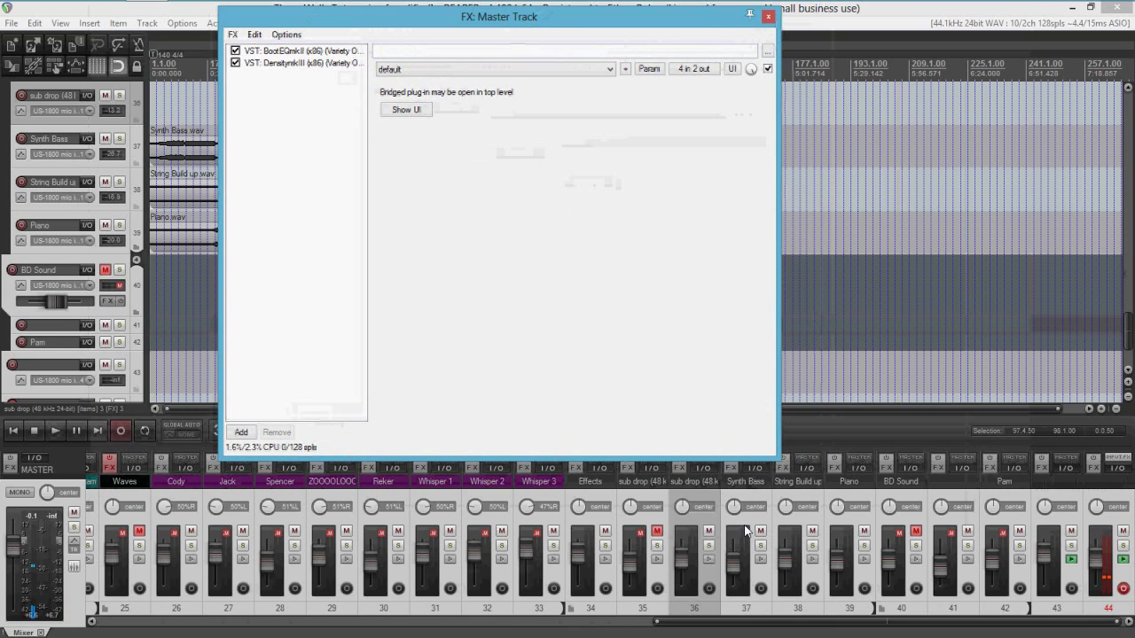
click(731, 561)
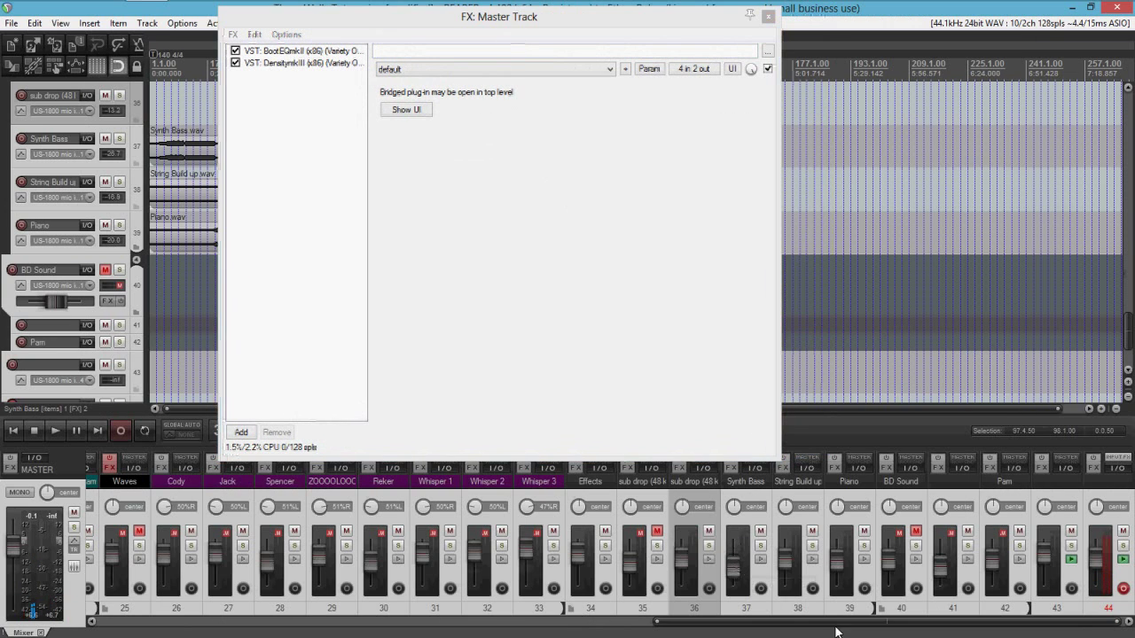
drag(838, 623, 284, 603)
click(260, 104)
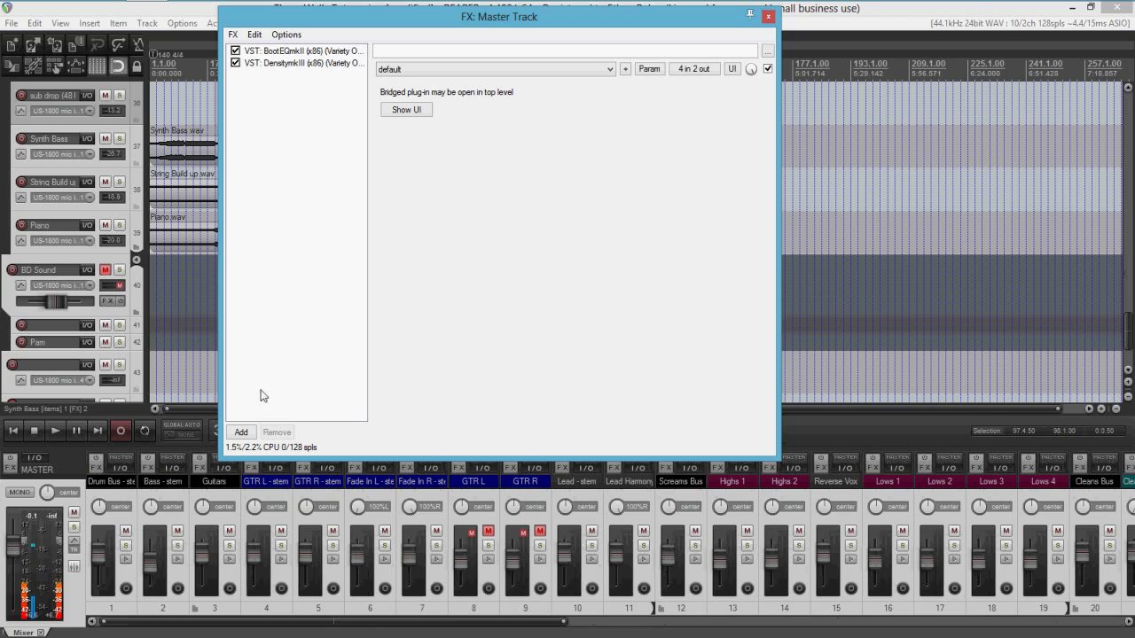
Add FerricTDS (x86) from the Saturation folder to the master track, arranging the FX chain and plug-in windows
click(241, 435)
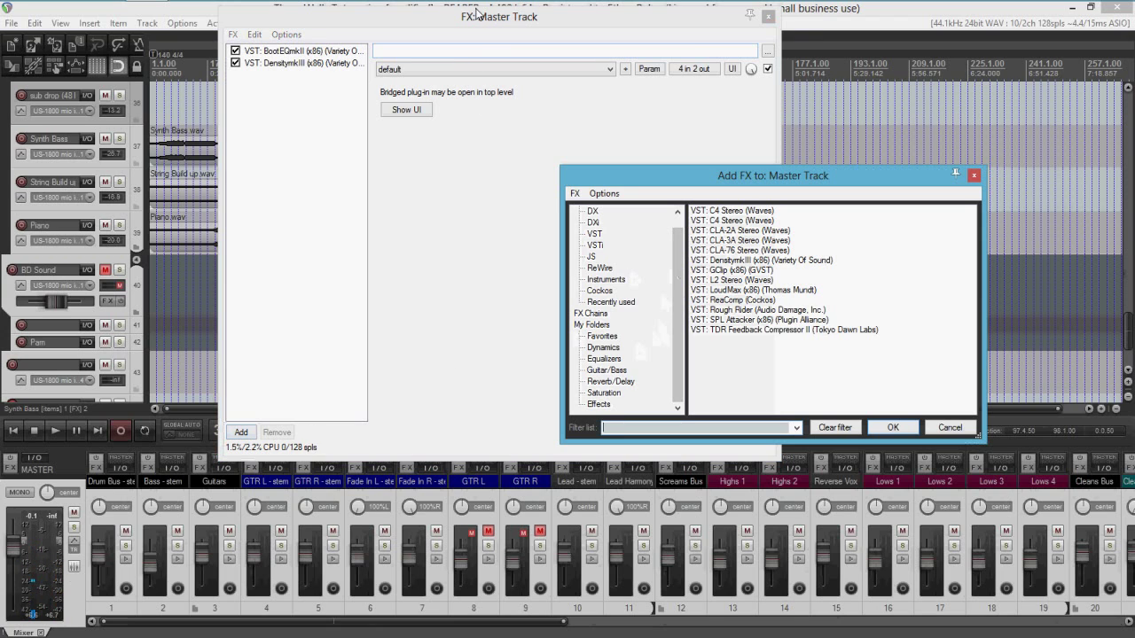
drag(478, 14, 322, 41)
click(816, 193)
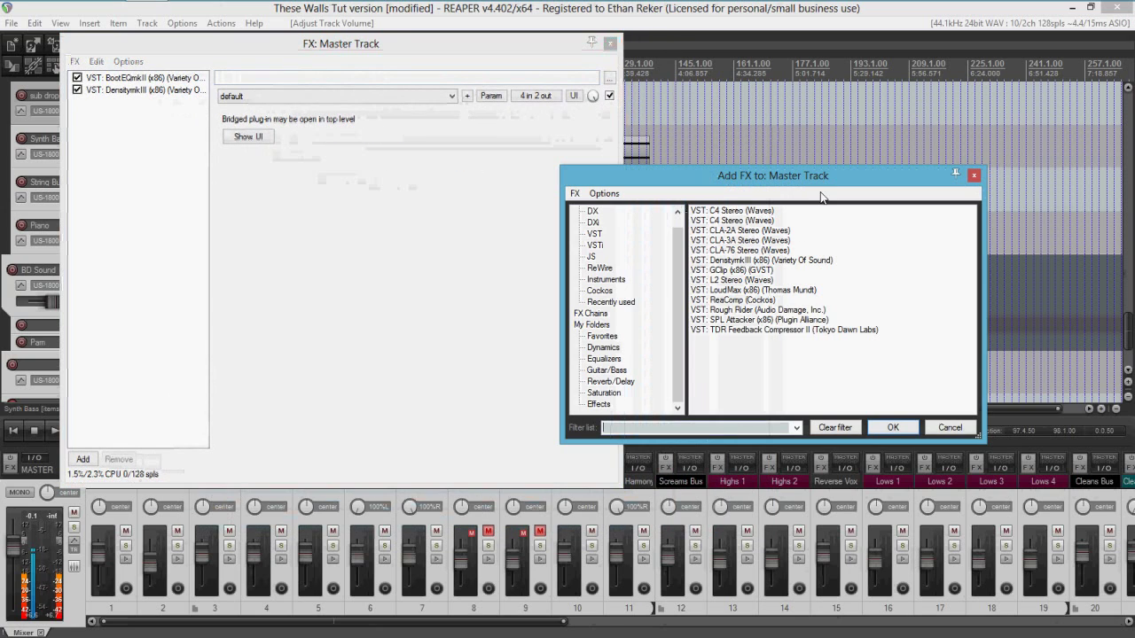
click(605, 393)
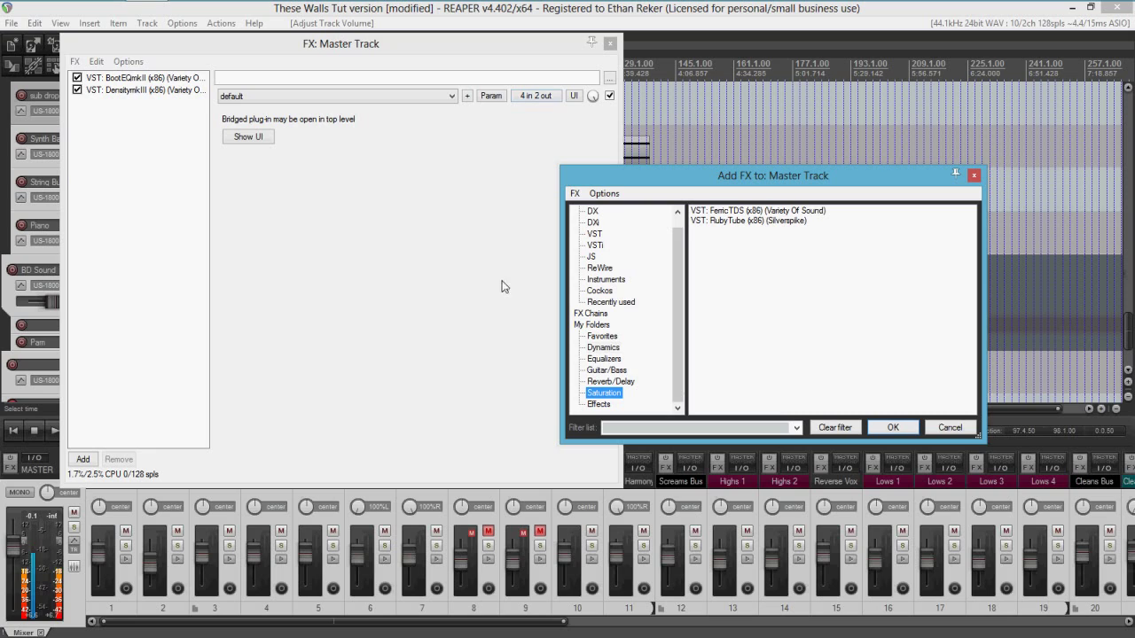
click(725, 213)
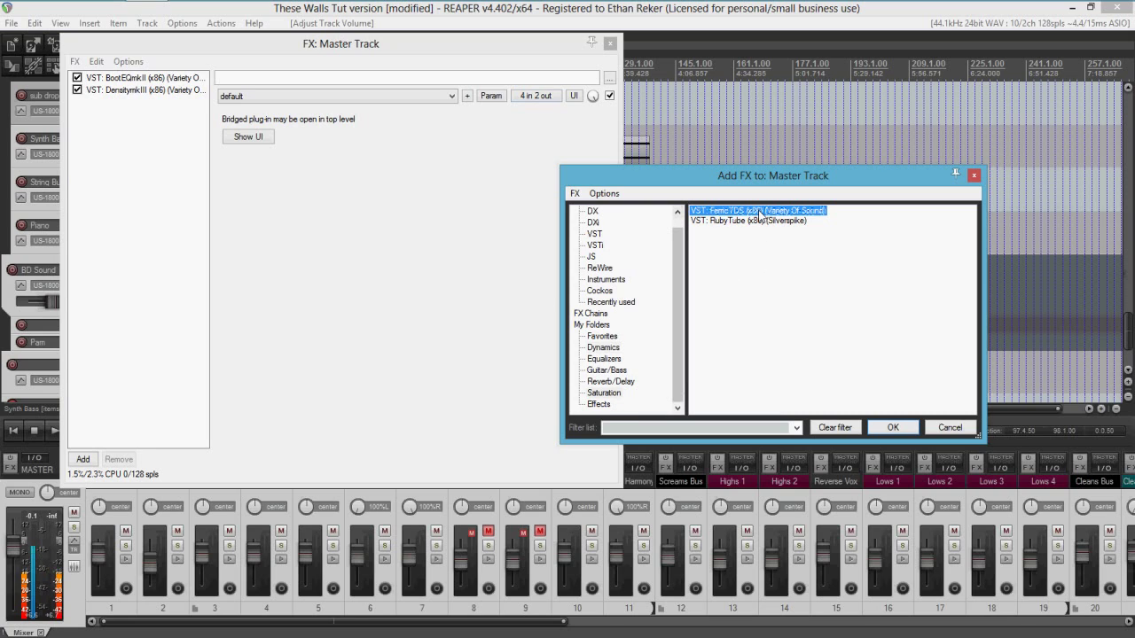
key(Return)
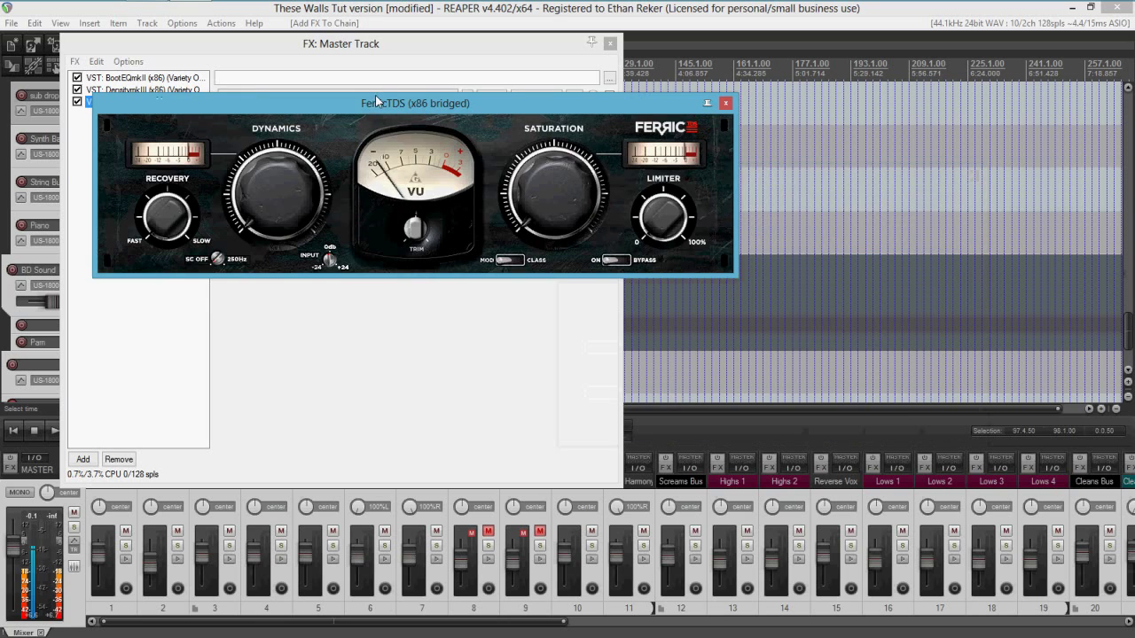
drag(456, 106, 610, 193)
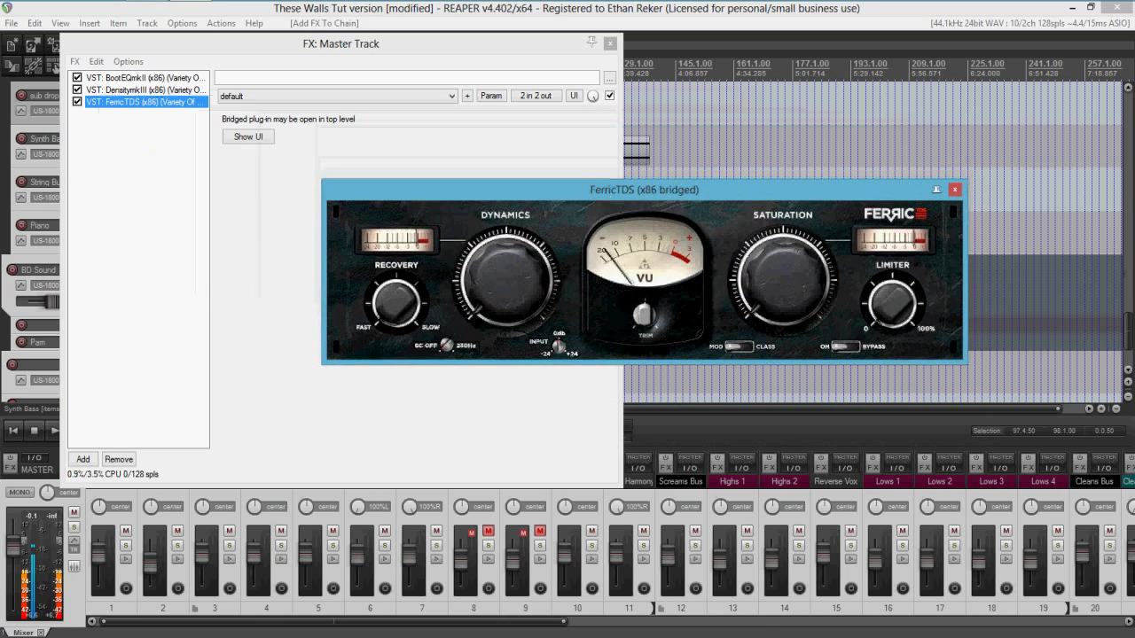
Raise FerricTDS's Dynamics and Saturation during playback, closing the master FX chain window to reveal the mixer
drag(475, 302, 483, 245)
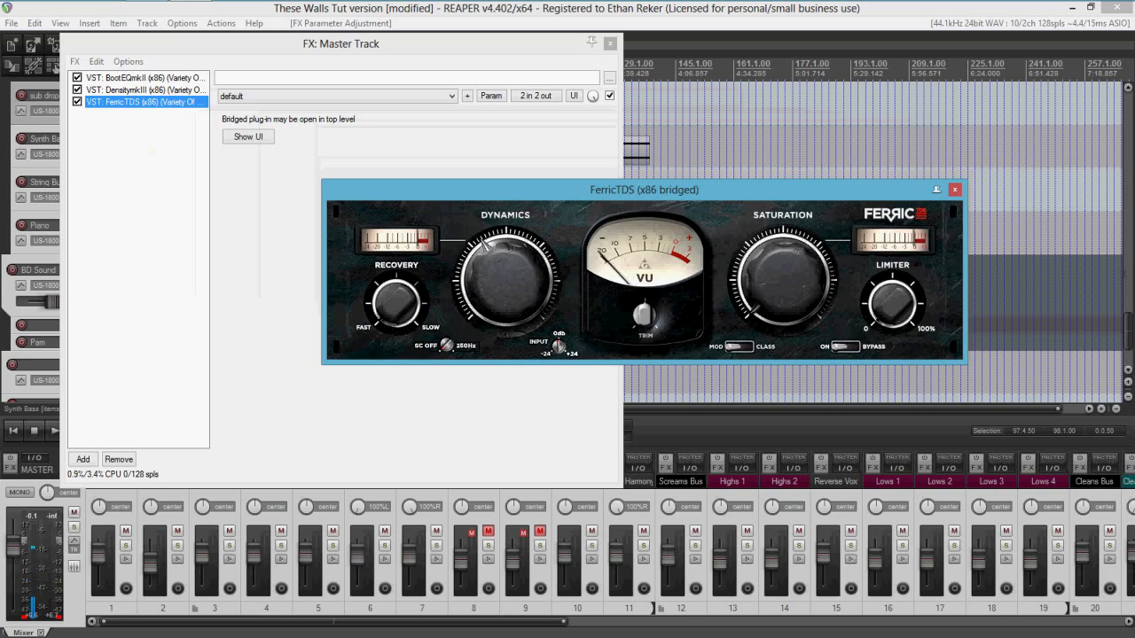
drag(502, 44, 475, 48)
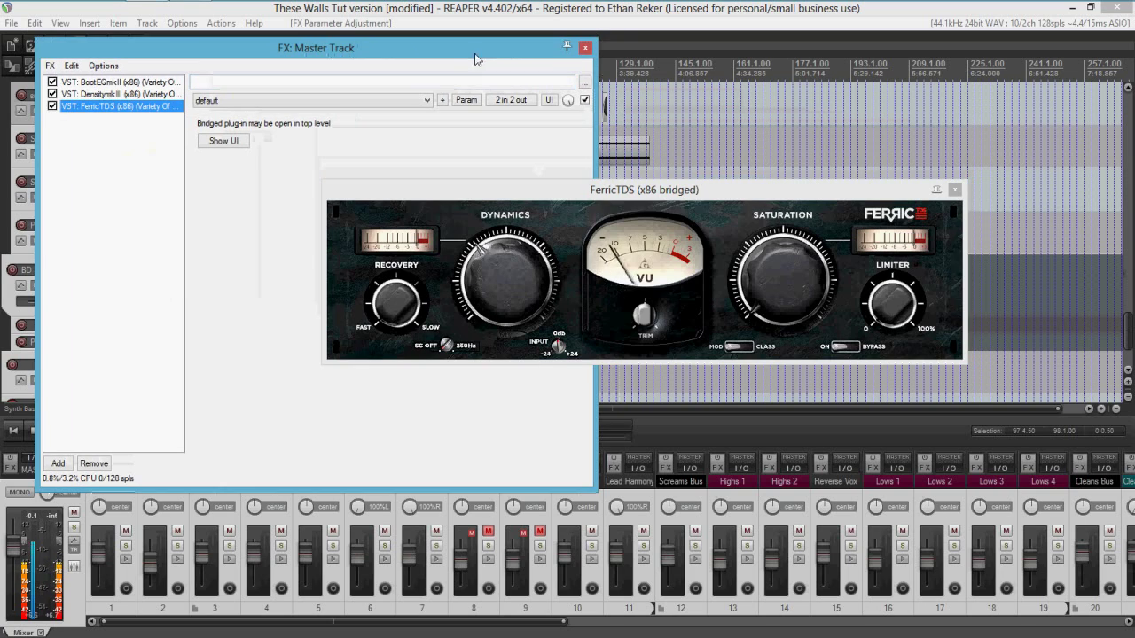
click(585, 49)
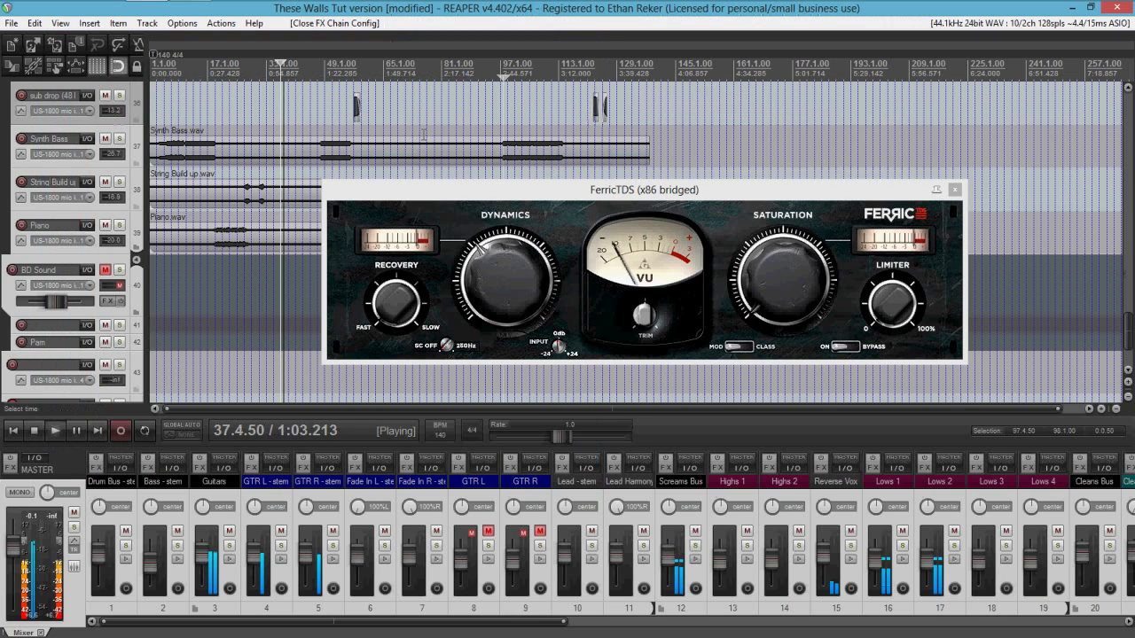
drag(508, 257, 508, 222)
drag(780, 275, 781, 239)
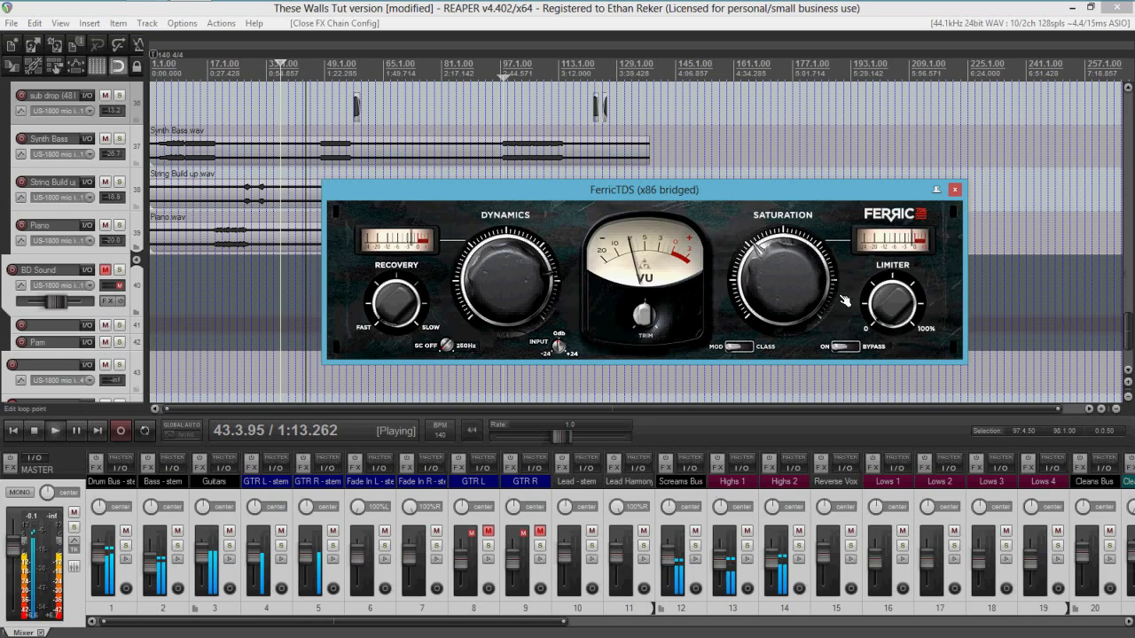
mouse_move(845, 301)
mouse_down()
mouse_move(845, 271)
mouse_move(845, 300)
mouse_up()
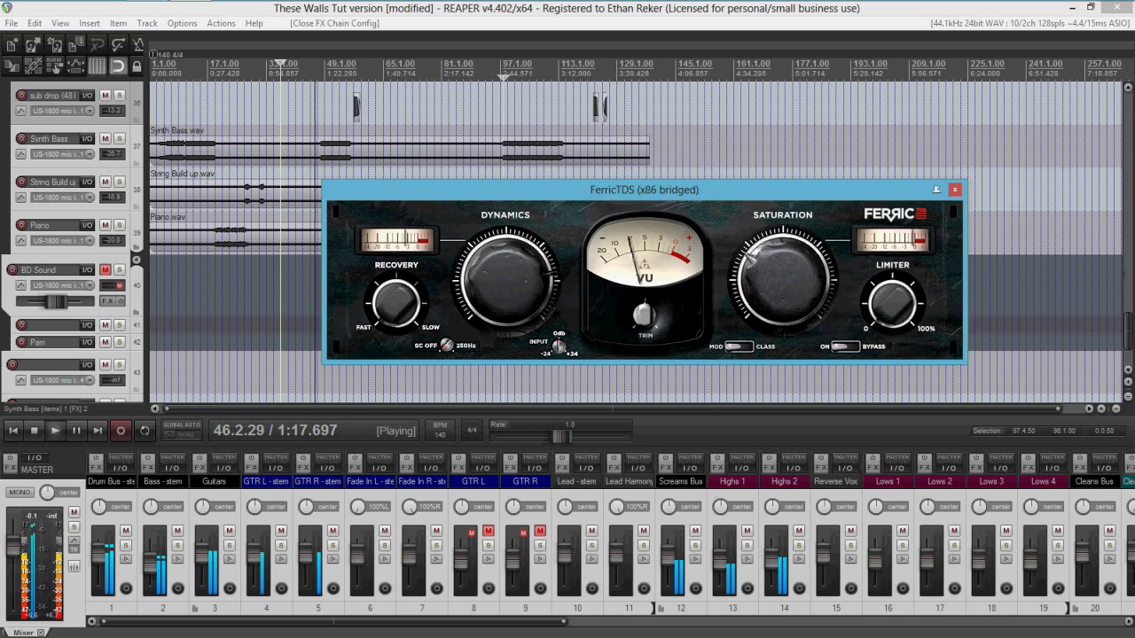
Close FerricTDS's window and add a second DensitymkIII (x86) from the Dynamics folder to the master track, closing the FX chain window
click(10, 464)
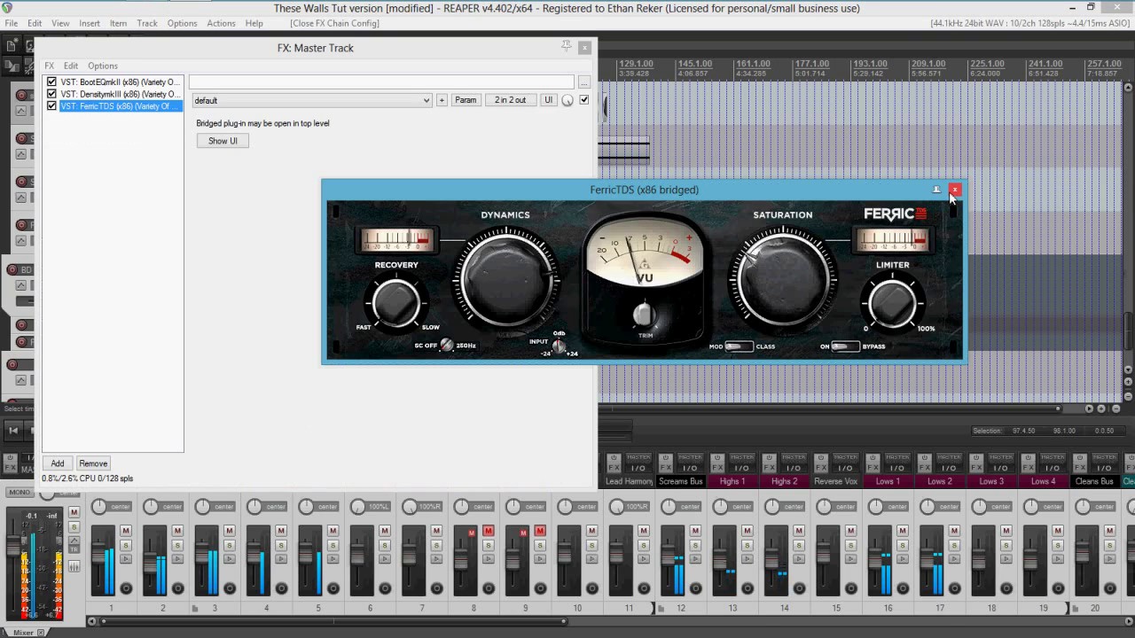
click(954, 189)
click(56, 464)
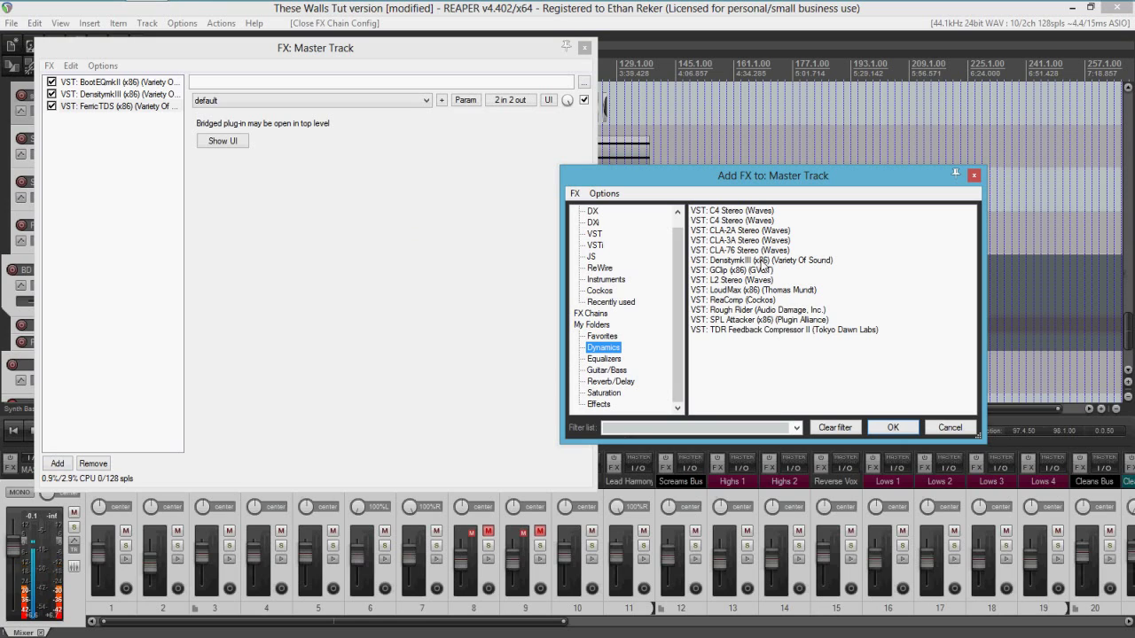
click(756, 261)
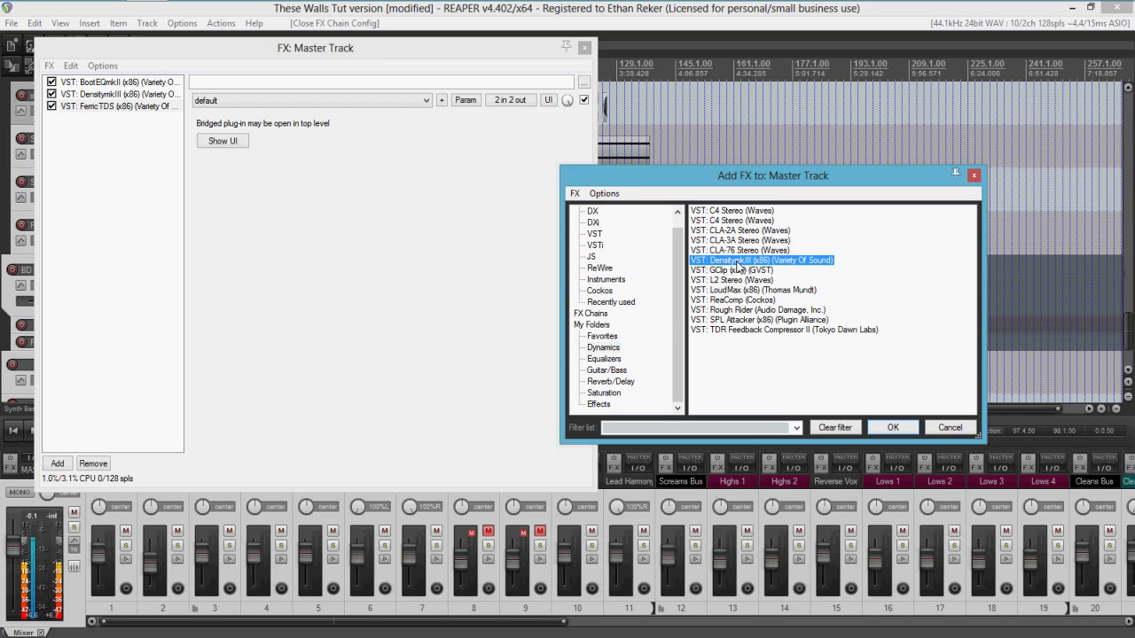
double_click(738, 262)
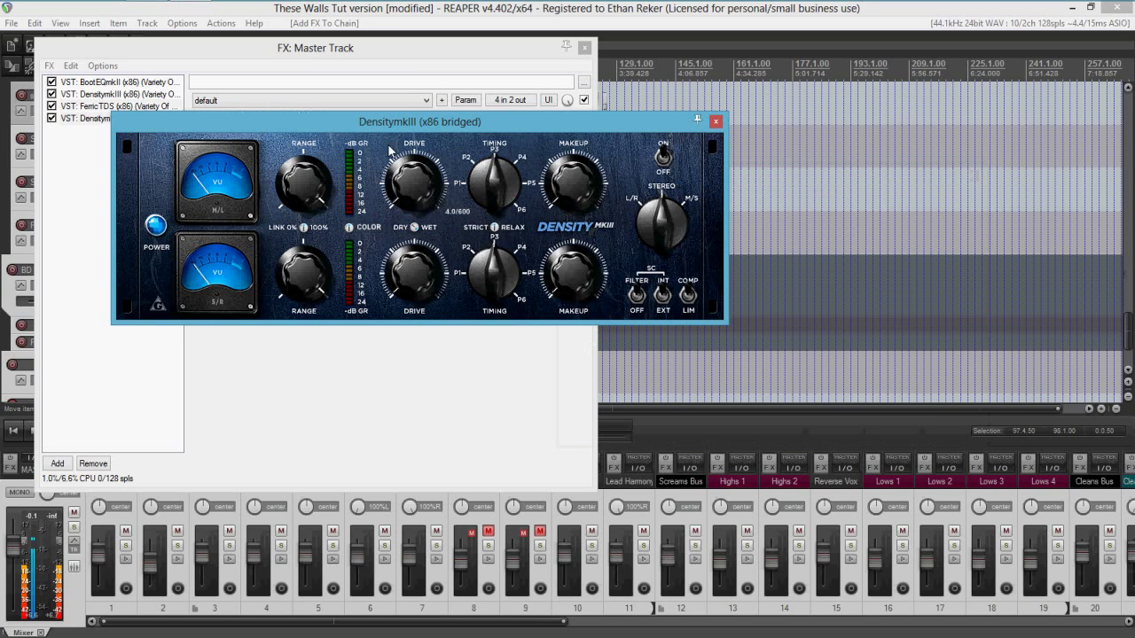
click(585, 47)
Set the second DensitymkIII's Timing to P6 and adjust its Range during playback, closing the compressor's window and stopping the song
key(space)
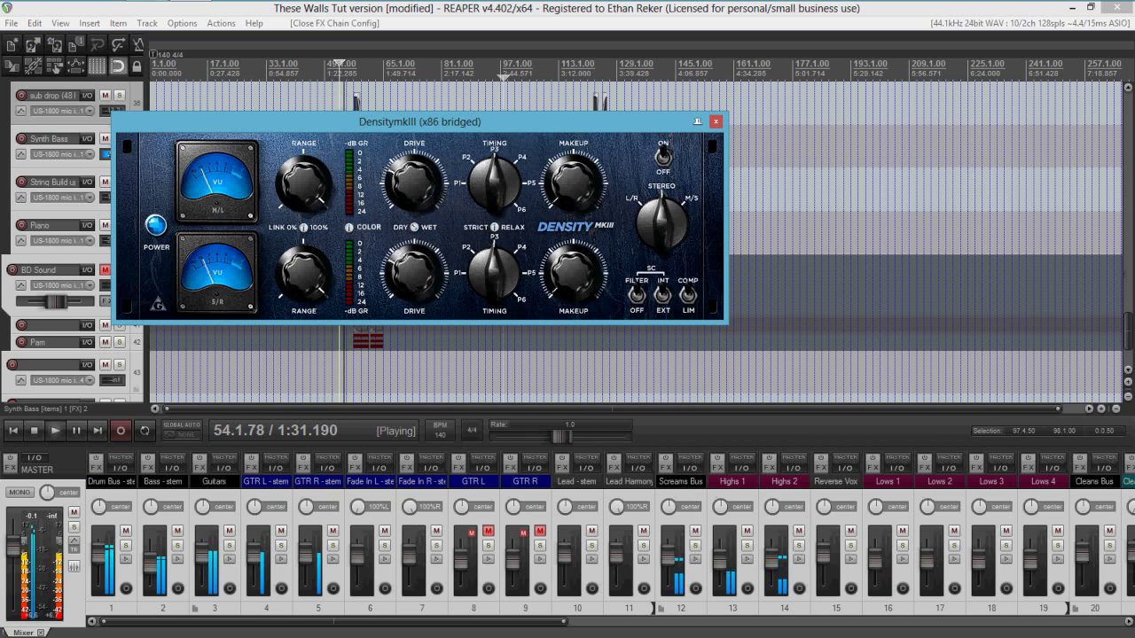
drag(505, 195, 506, 177)
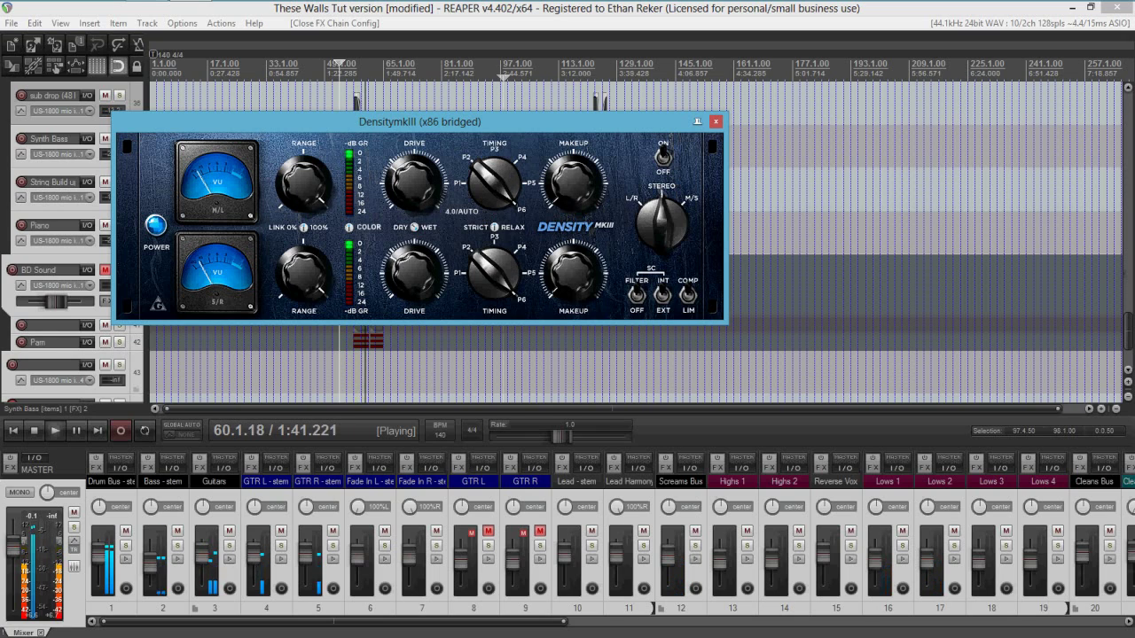
drag(328, 191, 328, 180)
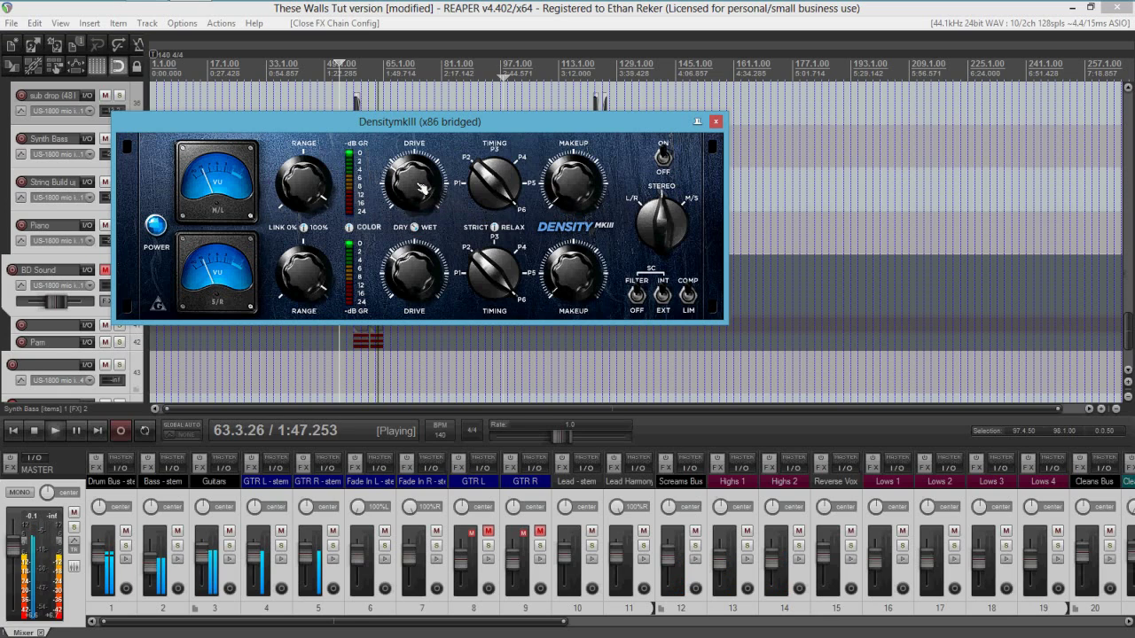
click(715, 122)
key(space)
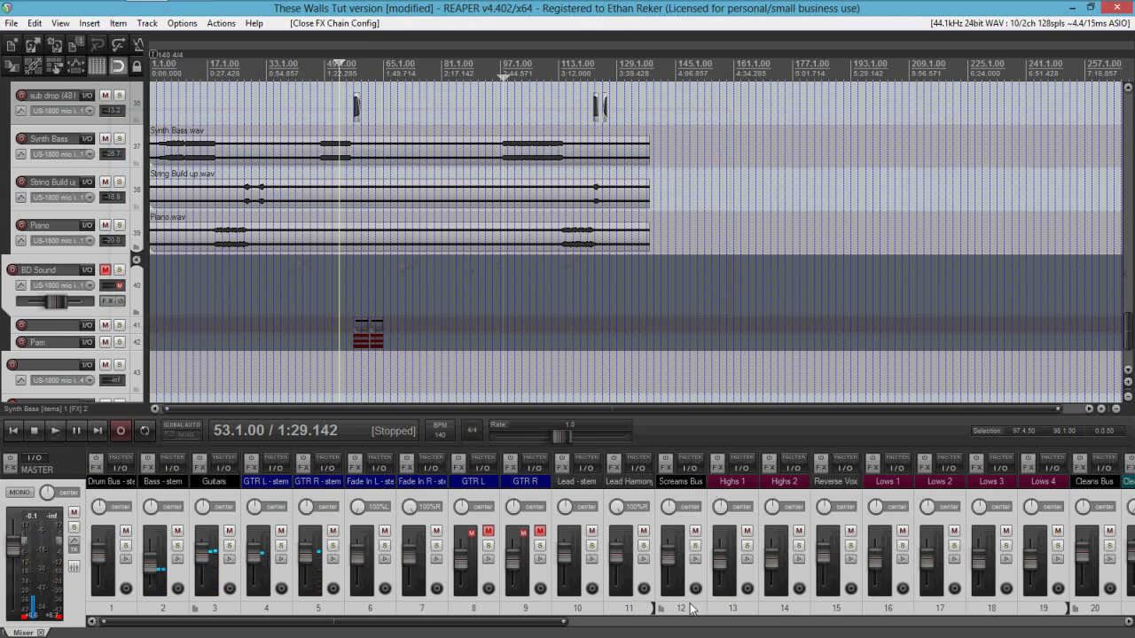
Lower the volume fader of the sub drop track on channel 36 to -12.3 dB
drag(539, 625, 1088, 612)
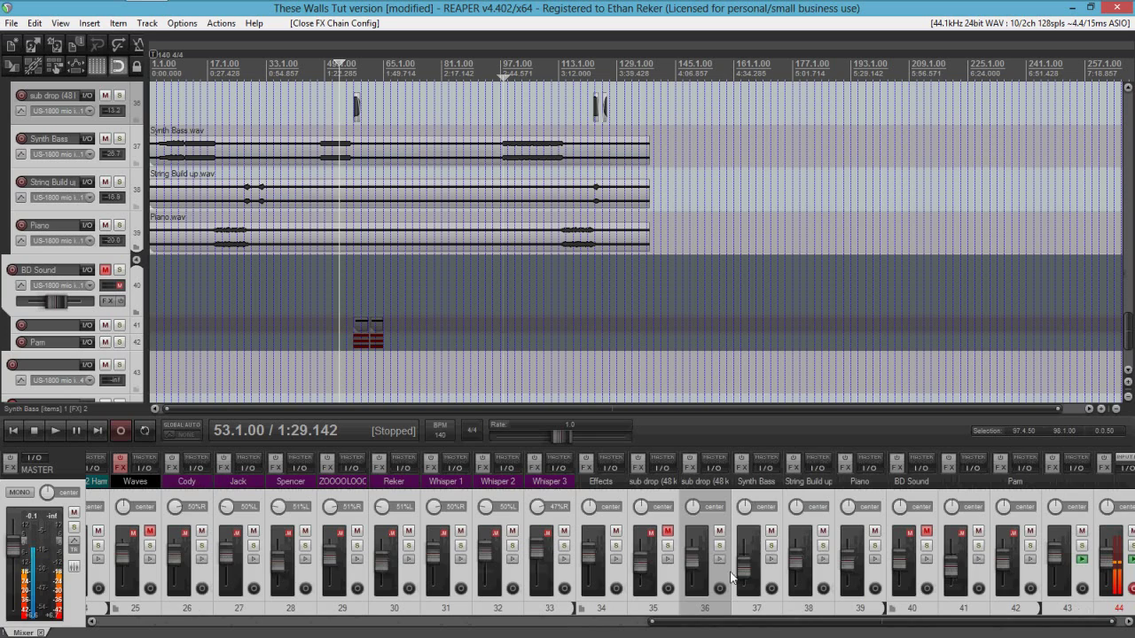
drag(692, 557, 693, 564)
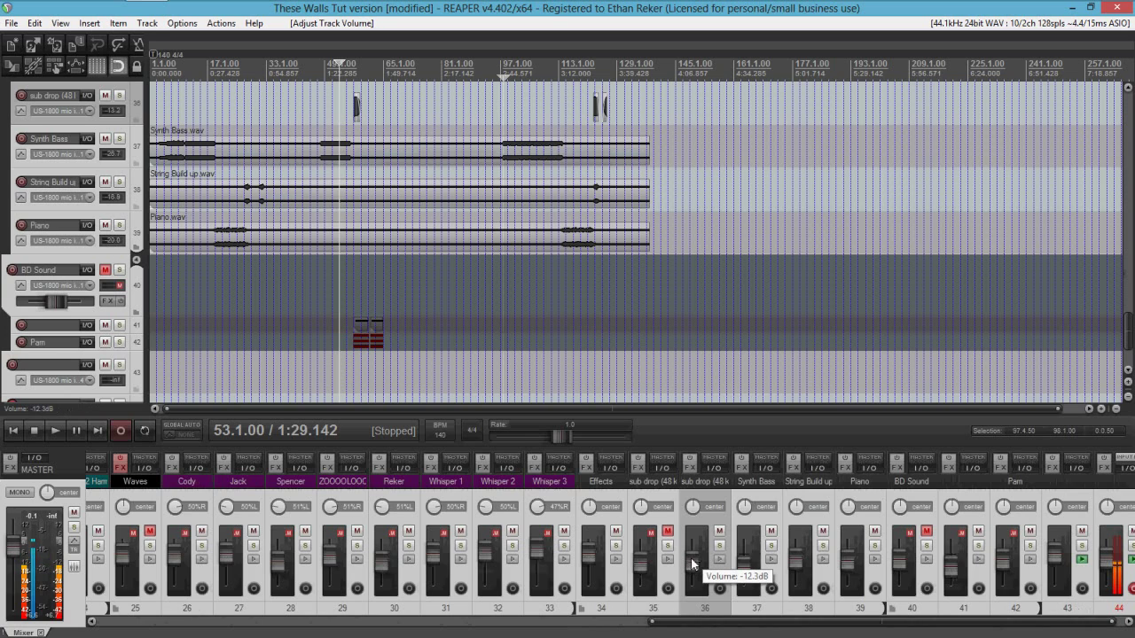
drag(887, 624, 329, 624)
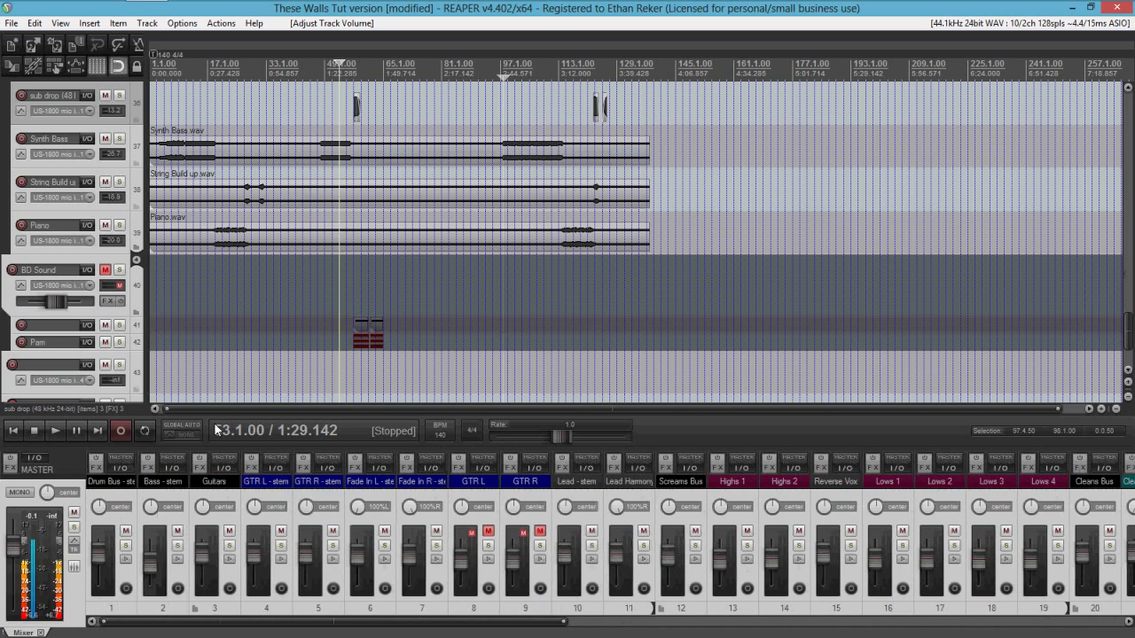
Play the song from shortly before bar 17 to check the mix, and stop playback
click(193, 66)
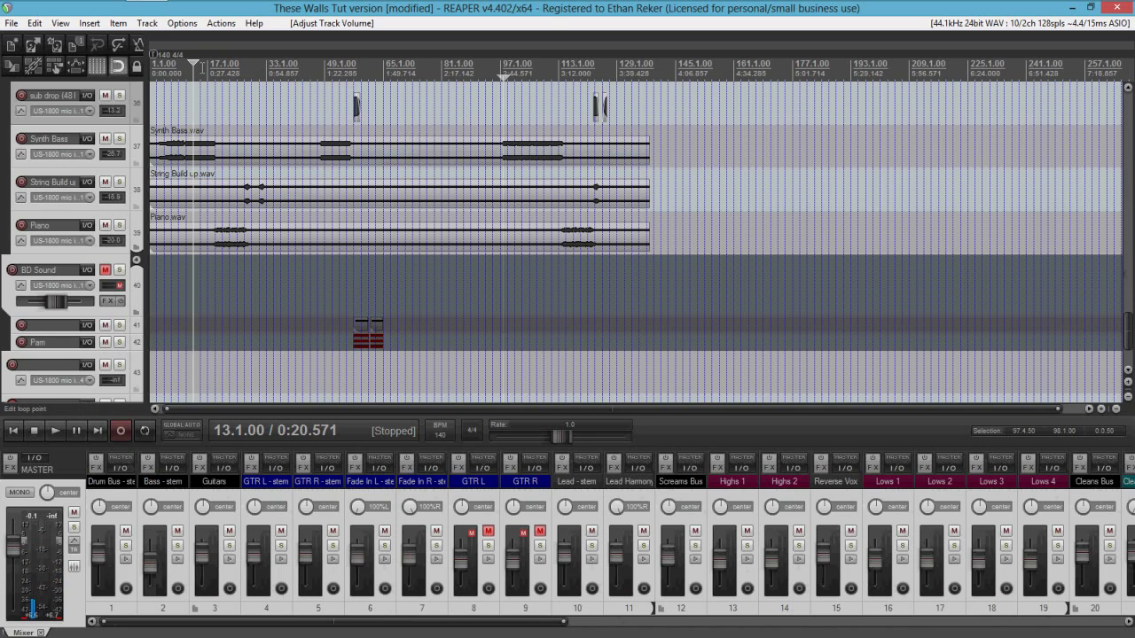
click(200, 65)
key(space)
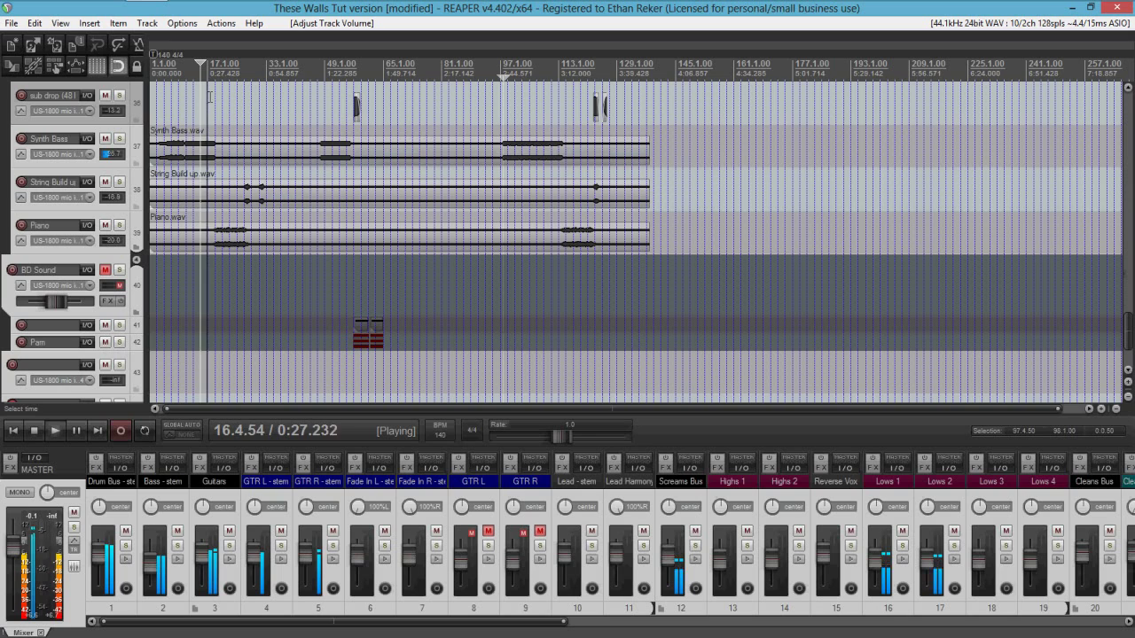
key(space)
Close the second DensitymkIII's window and add L2 Stereo (Waves) from the Dynamics folder to the master track's FX chain
click(12, 470)
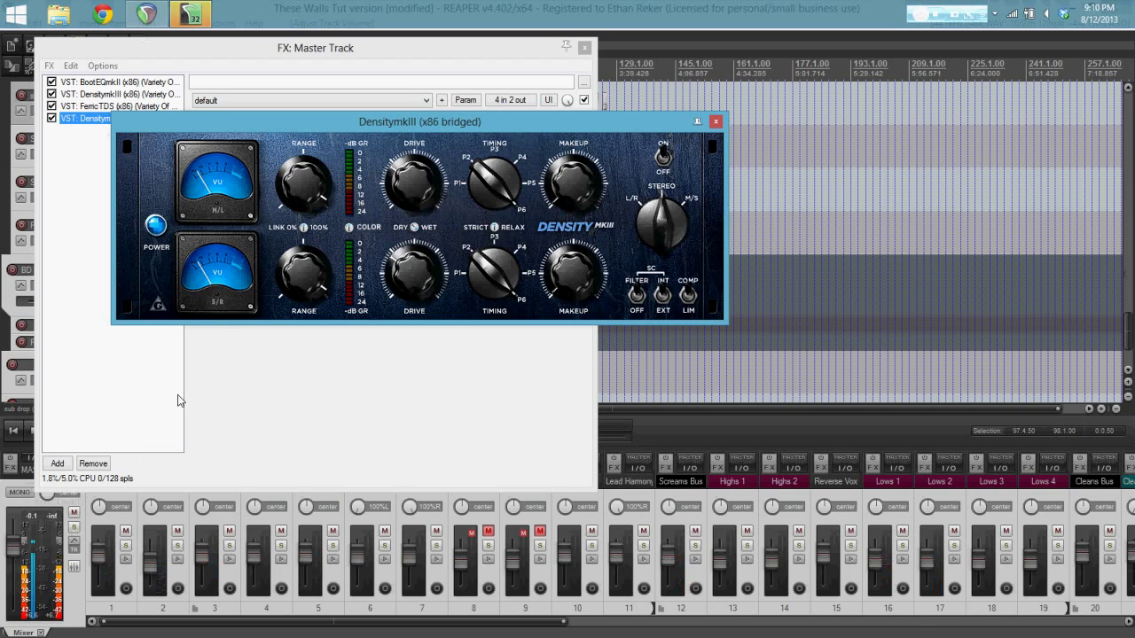
click(714, 123)
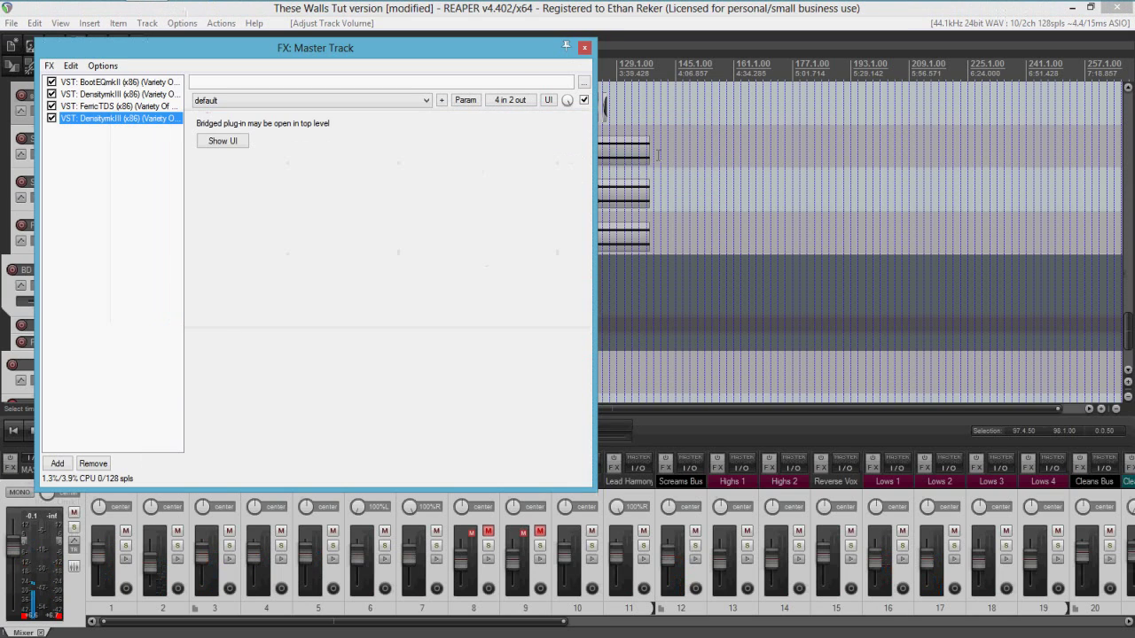
click(117, 291)
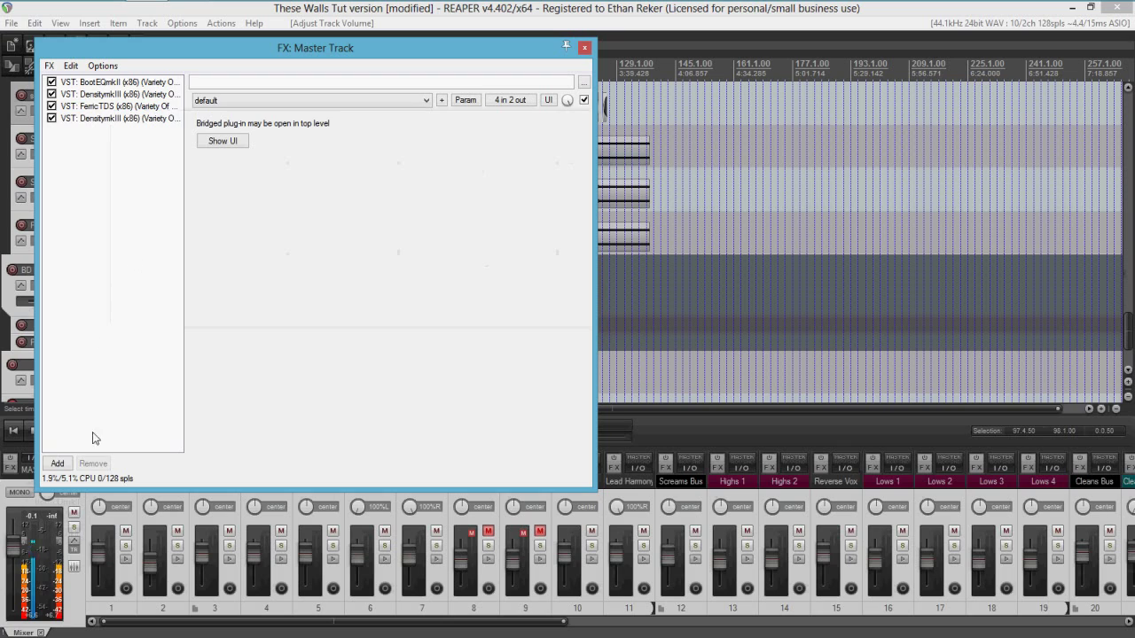
click(57, 464)
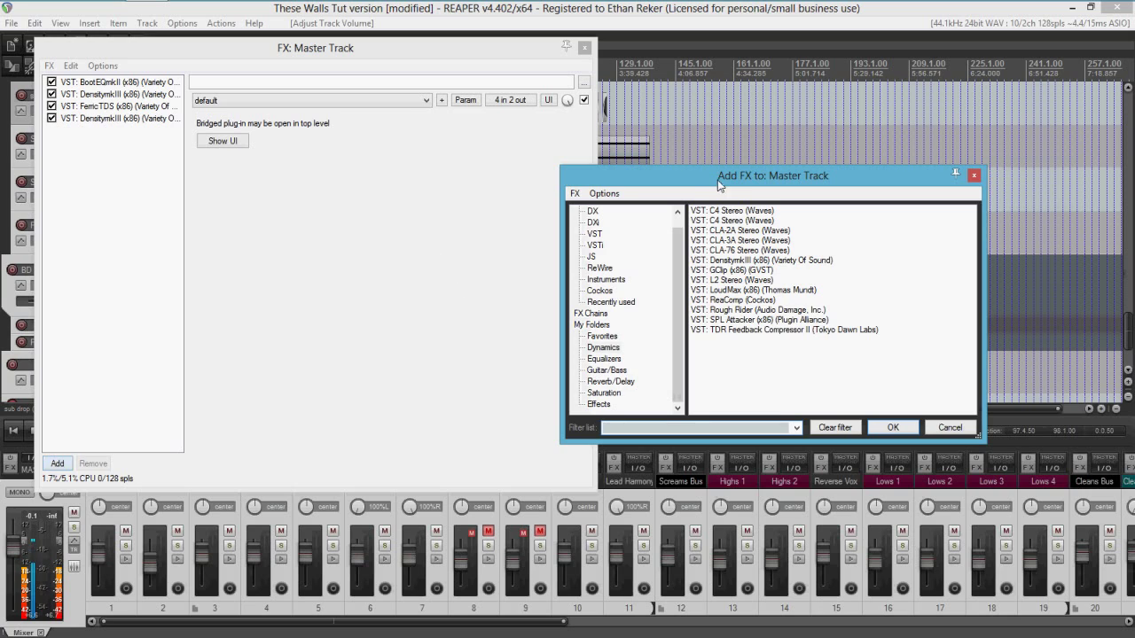
drag(720, 185, 476, 136)
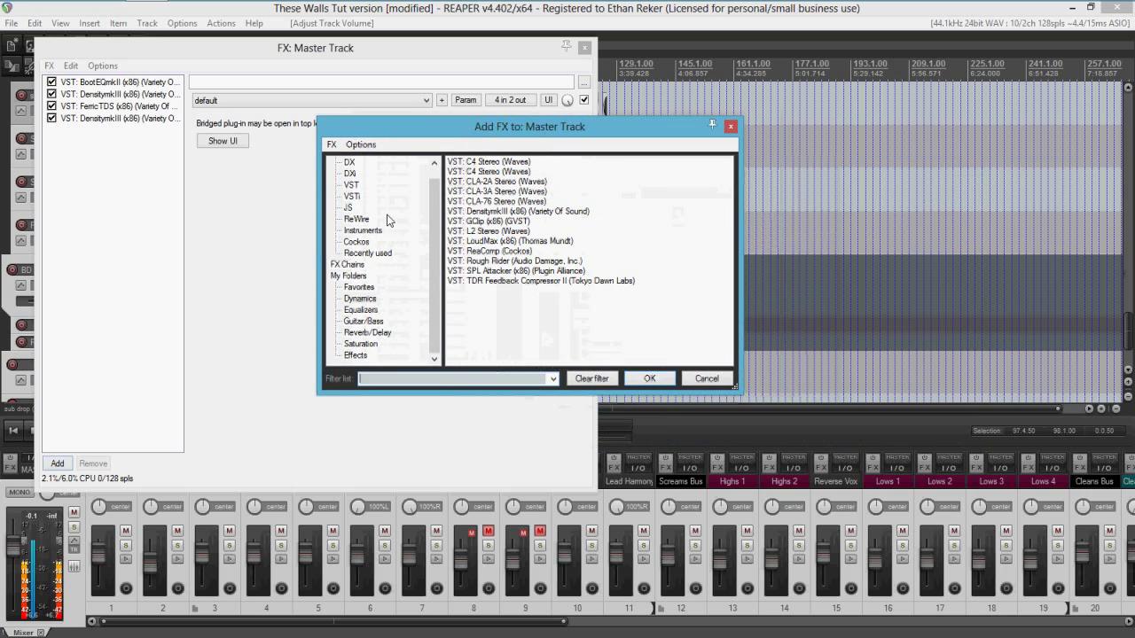
click(495, 232)
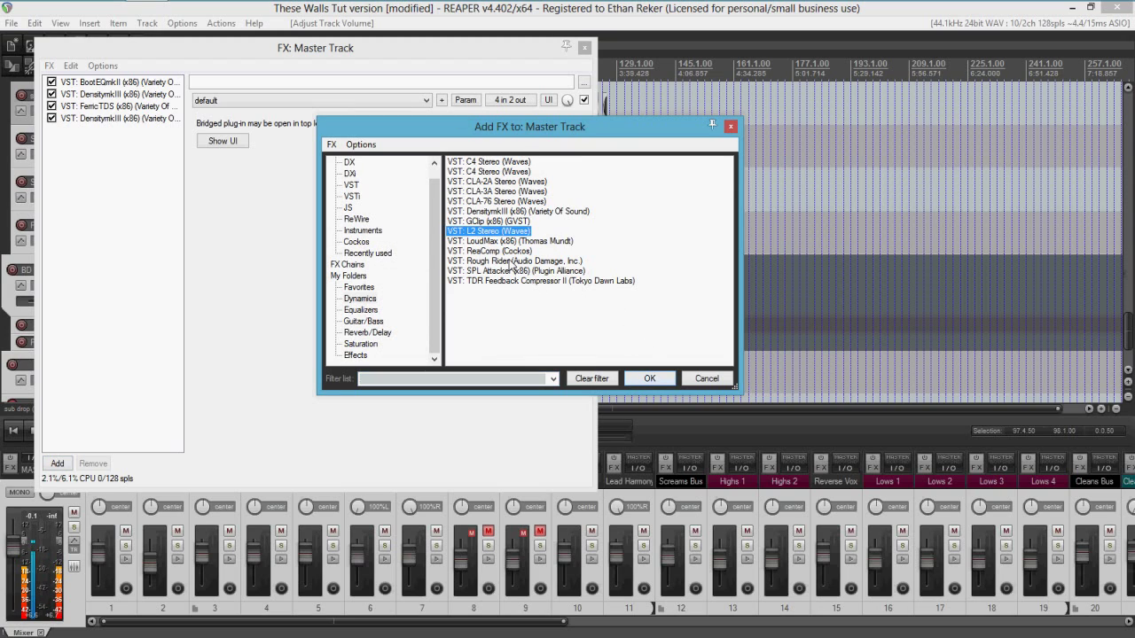
double_click(504, 233)
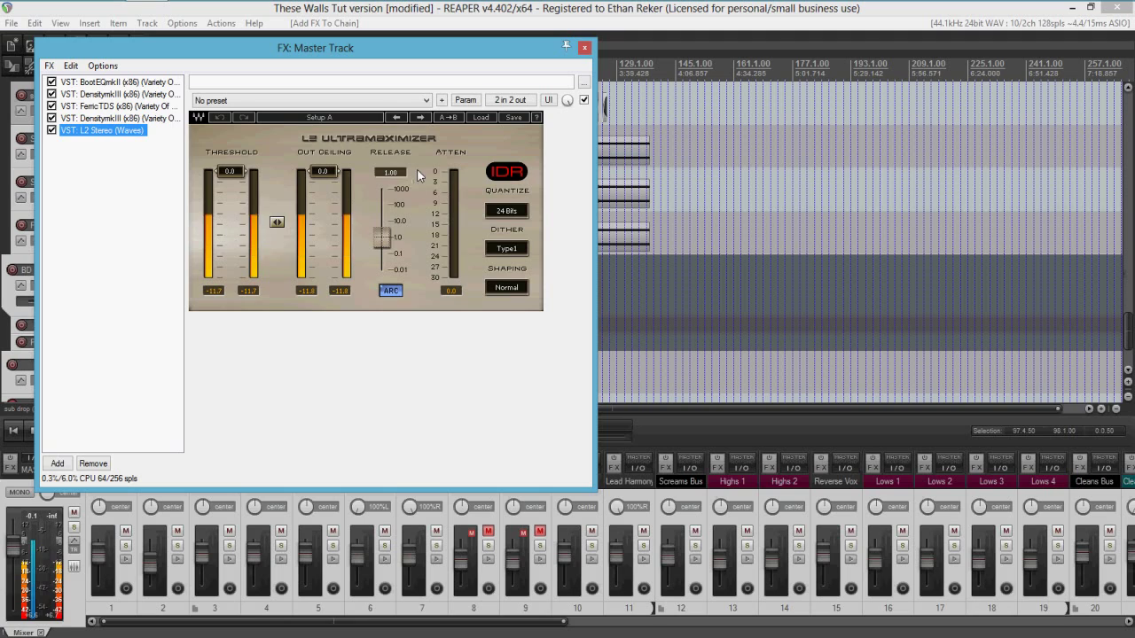
Turn off ARC on the L2, set its Release to 0.01 and Threshold to -10.2, and move the FX window clear of the master meters
click(388, 292)
drag(382, 238, 381, 268)
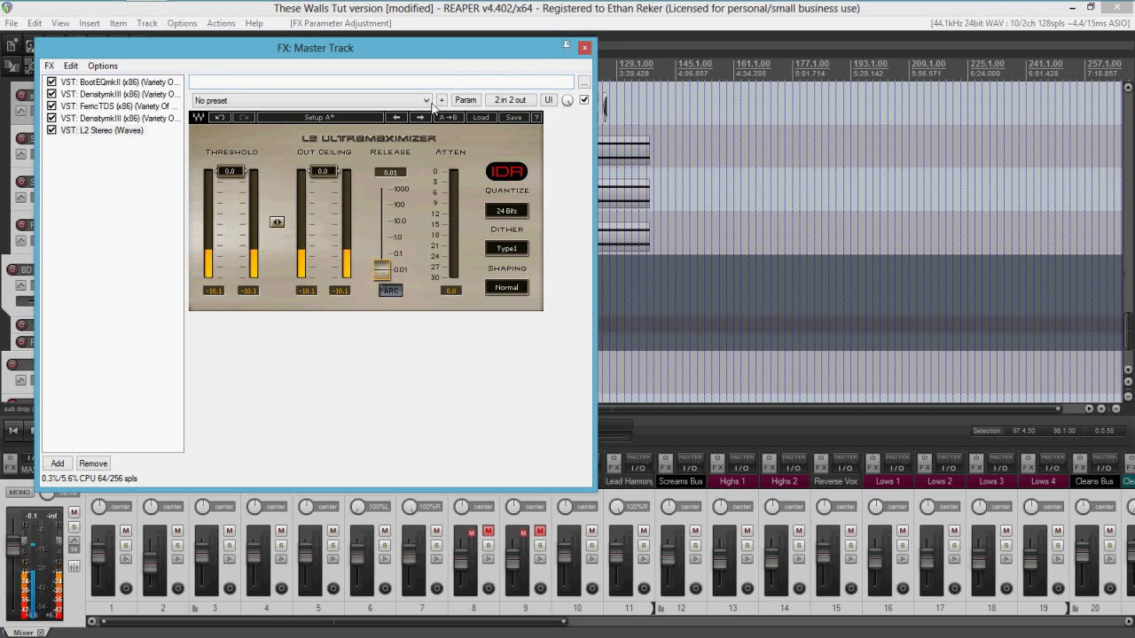
drag(230, 172, 231, 195)
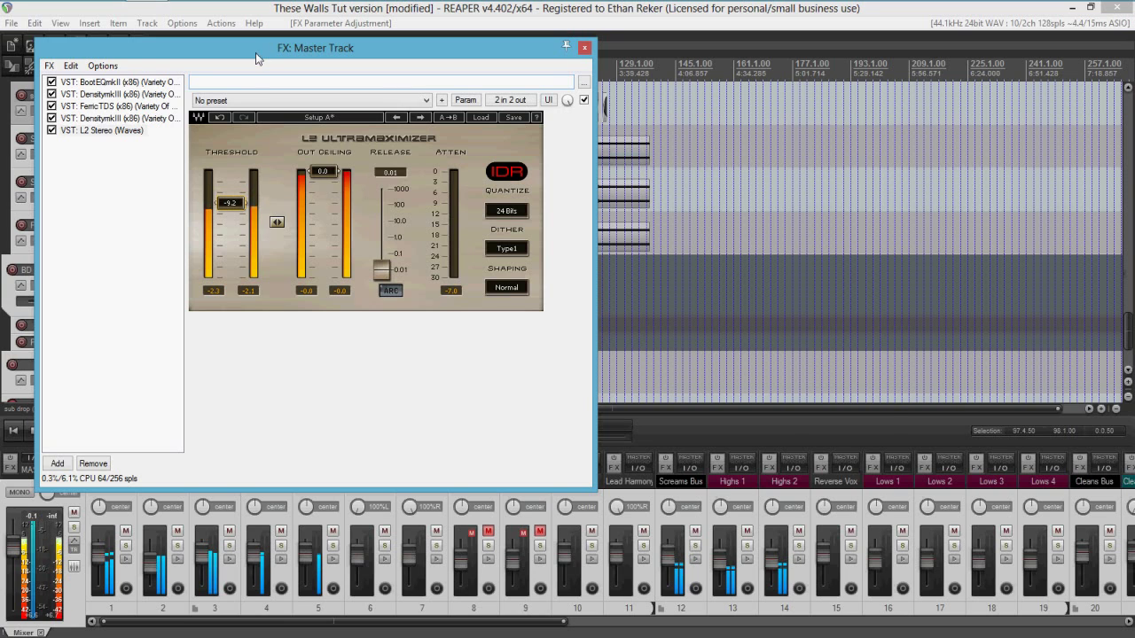
drag(255, 52, 554, 193)
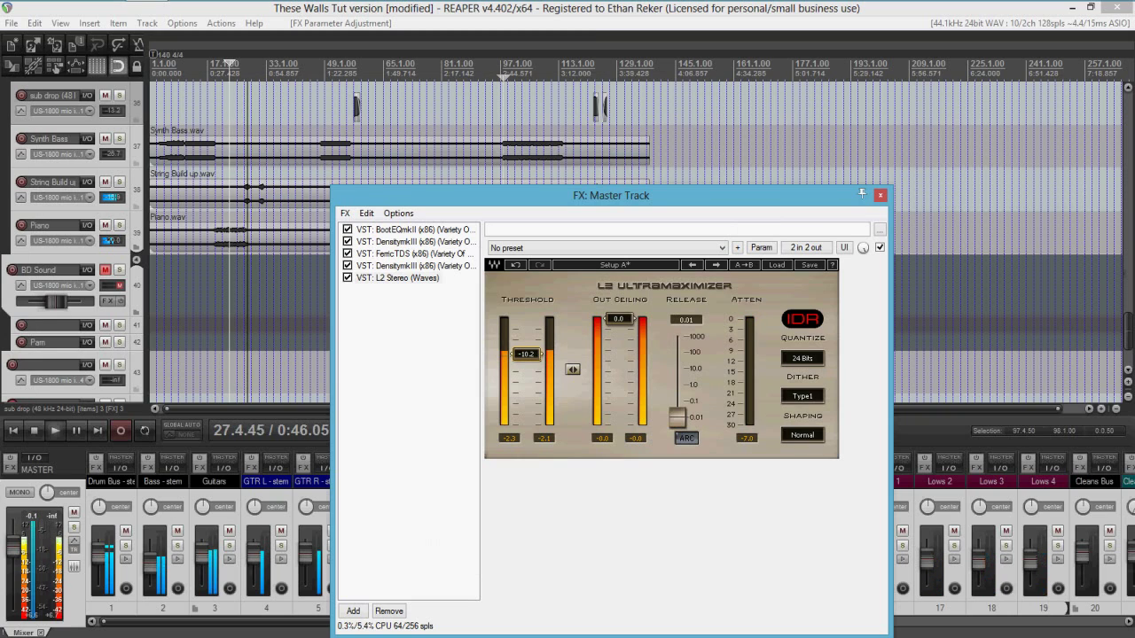
drag(649, 193, 640, 70)
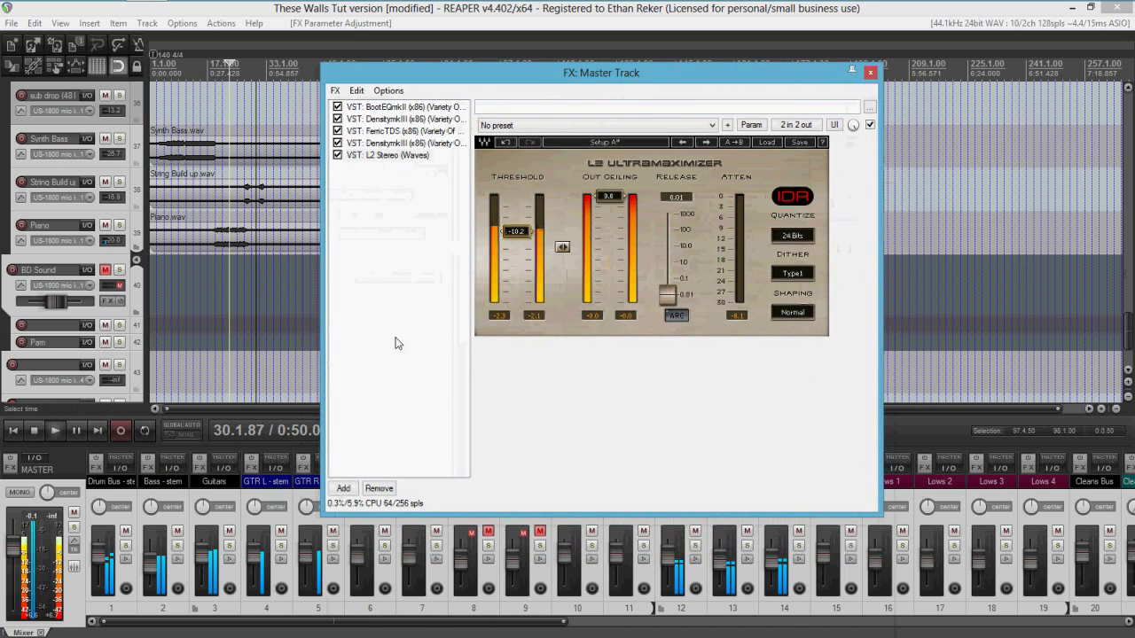
Stop playback and add ReaEQ (Cockos) from the Equalizers folder to the master track, arranging the FX chain and plug-in browser windows
click(344, 489)
click(707, 377)
key(space)
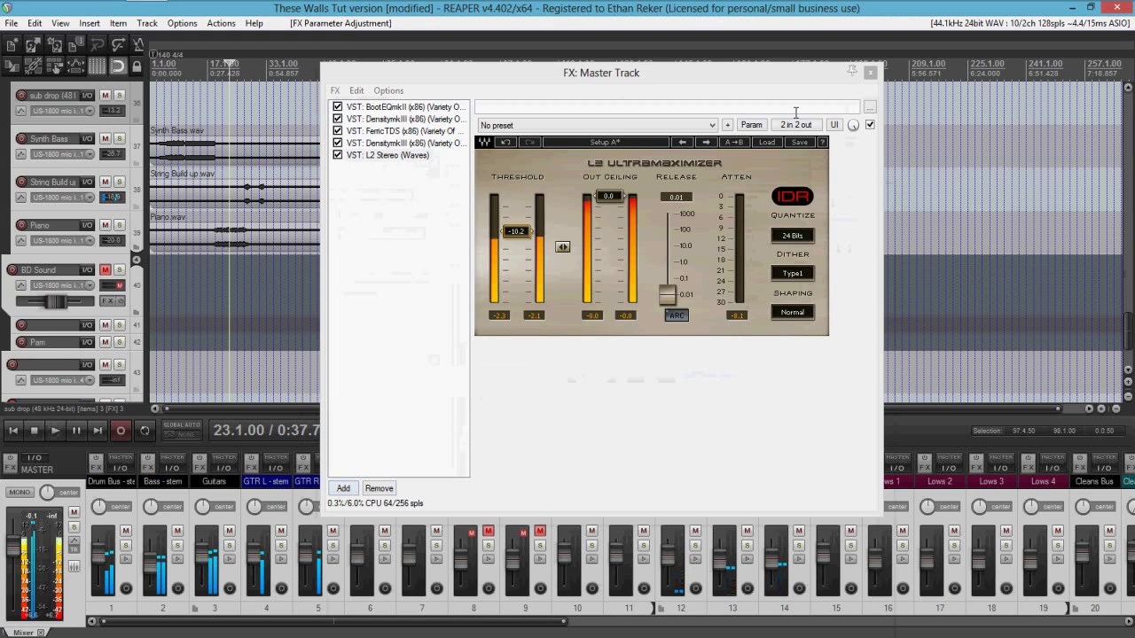
drag(612, 73, 659, 67)
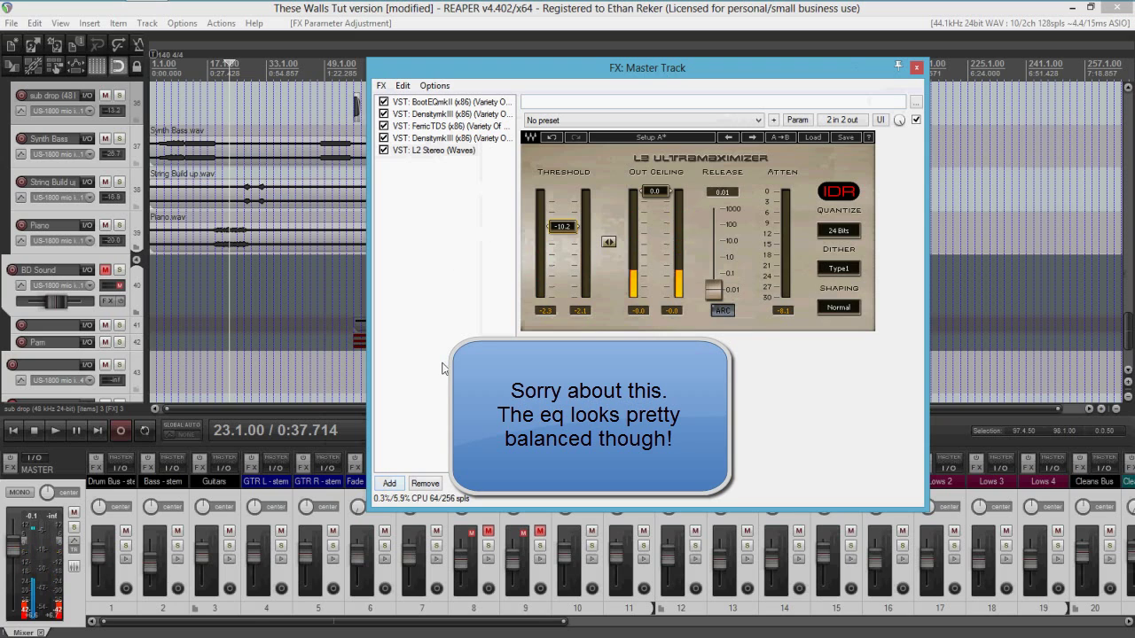
click(389, 484)
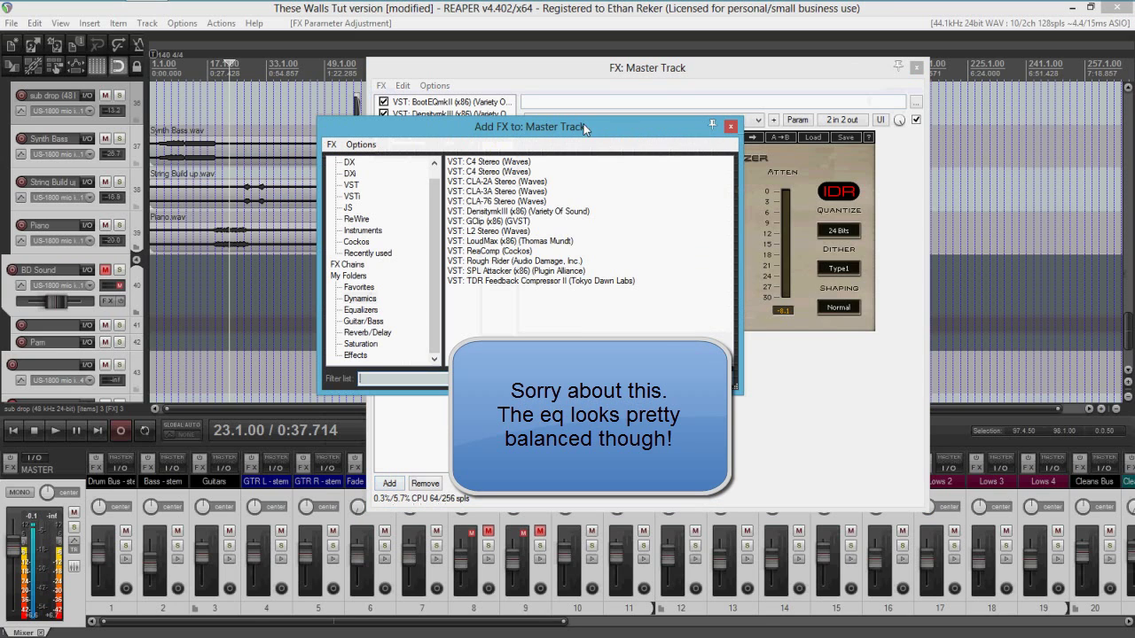
drag(585, 130, 678, 157)
drag(537, 160, 648, 209)
click(562, 387)
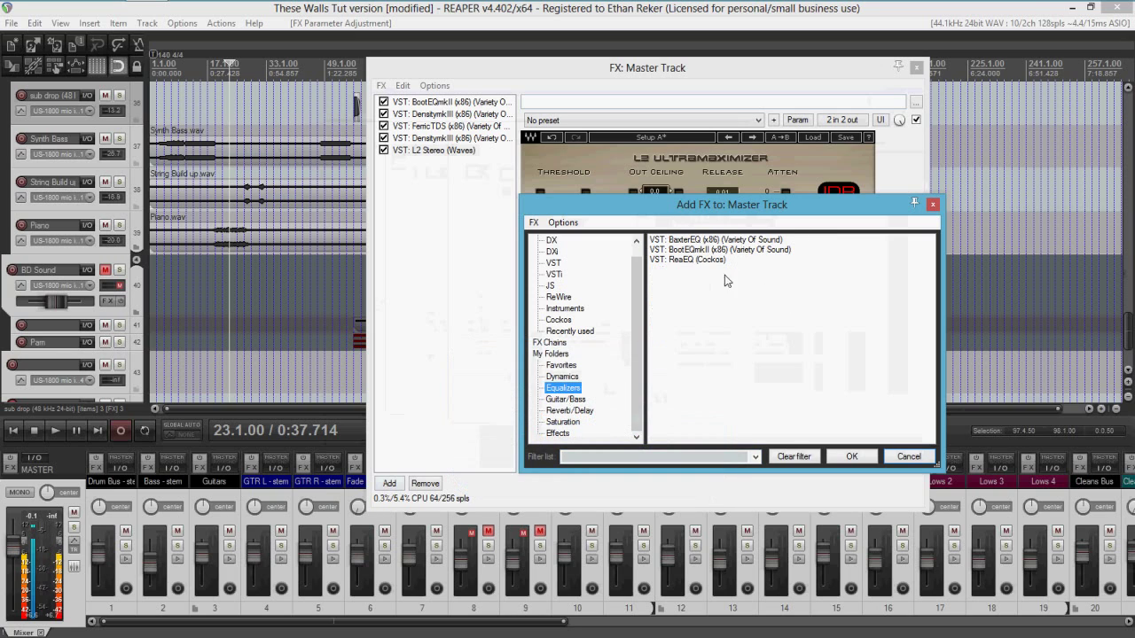
double_click(667, 259)
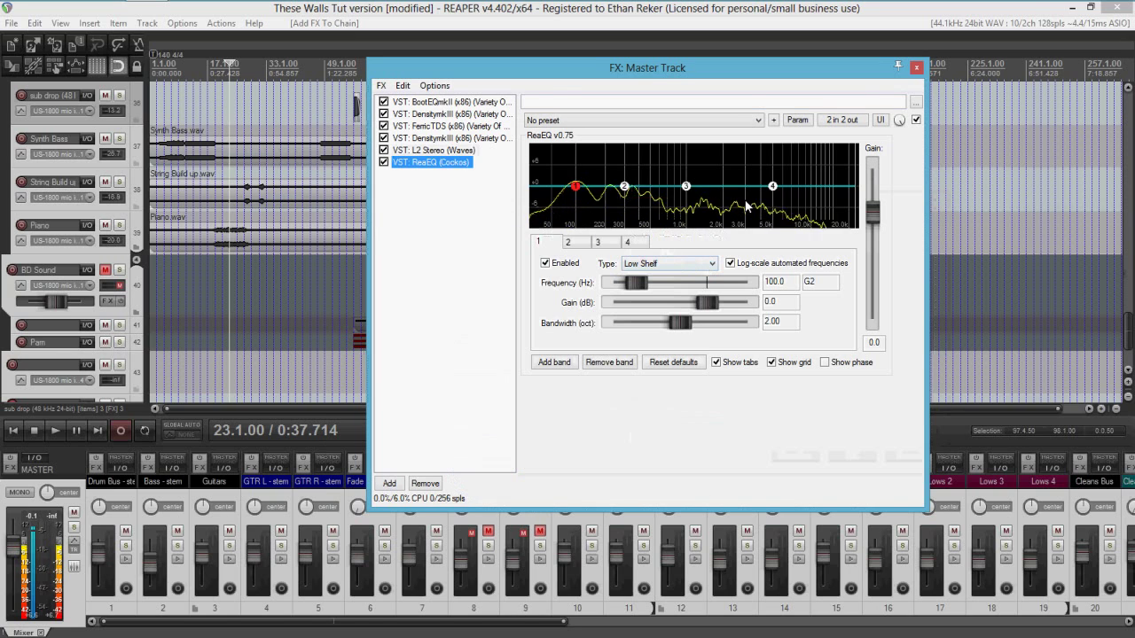
mouse_move(777, 195)
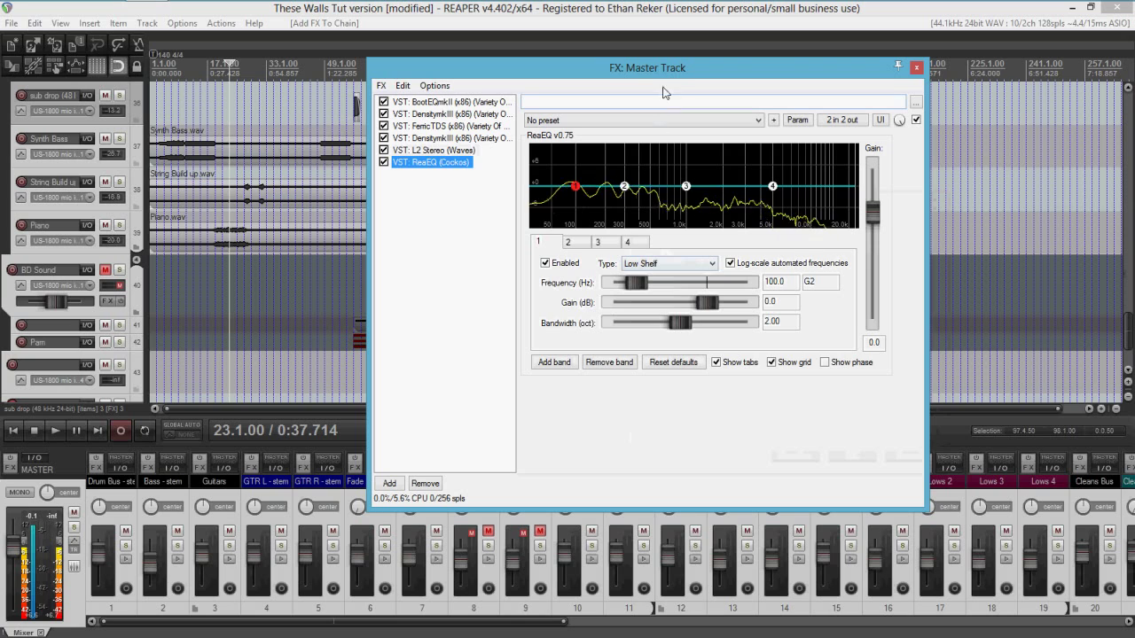
Compare the mix during playback with the first DensitymkIII and BootEQmkII each bypassed and re-enabled, and stop playback
drag(679, 217, 610, 202)
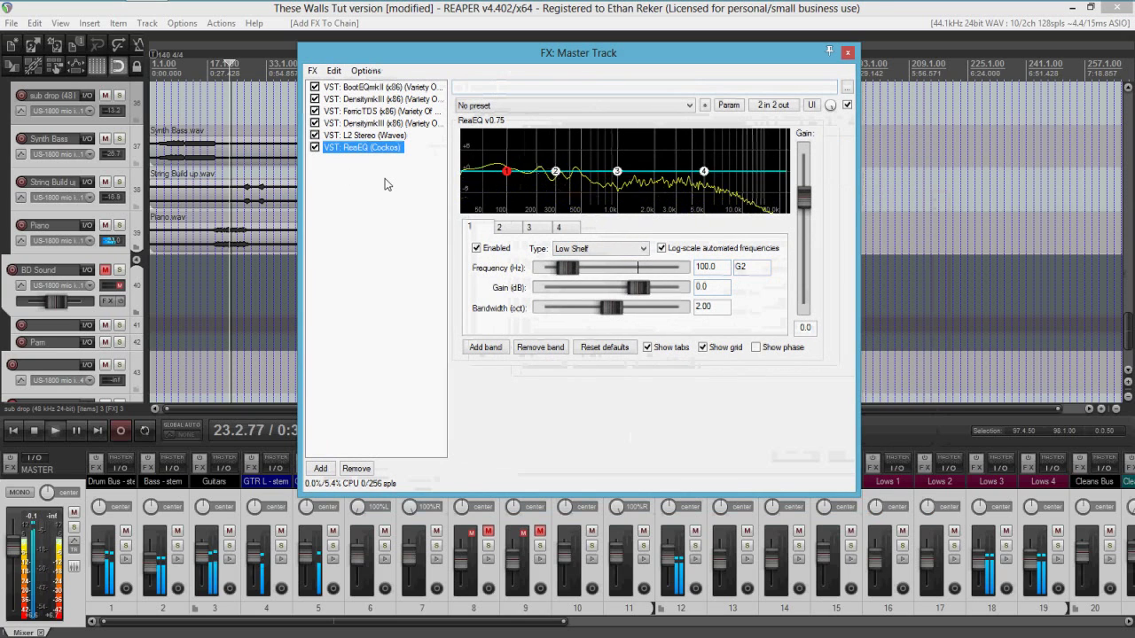
click(315, 99)
click(315, 99)
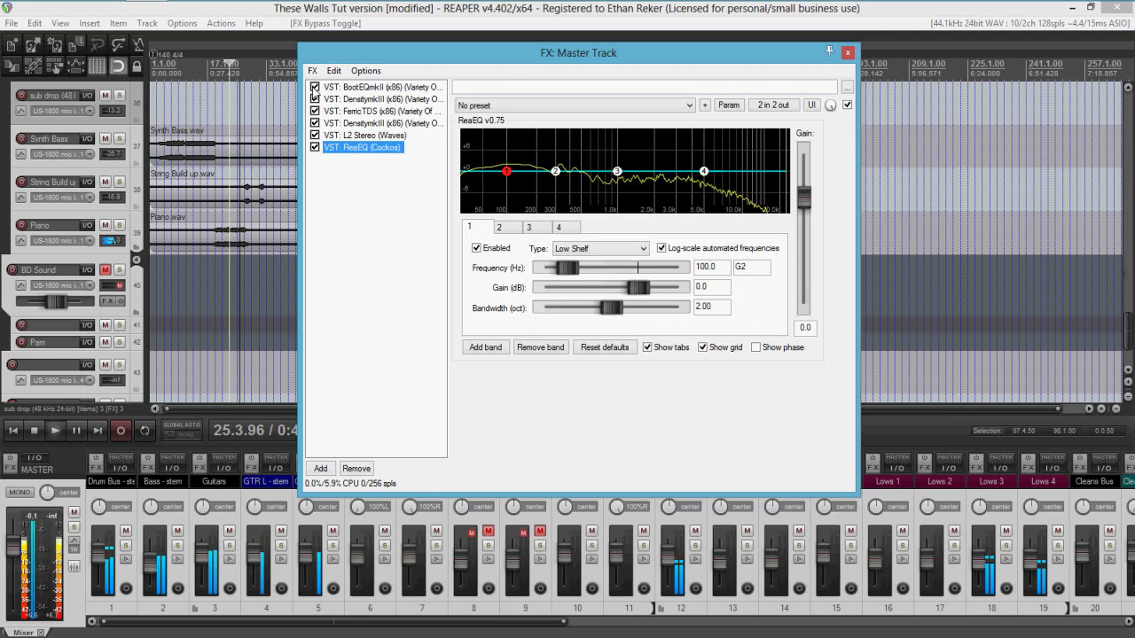
click(315, 87)
click(315, 87)
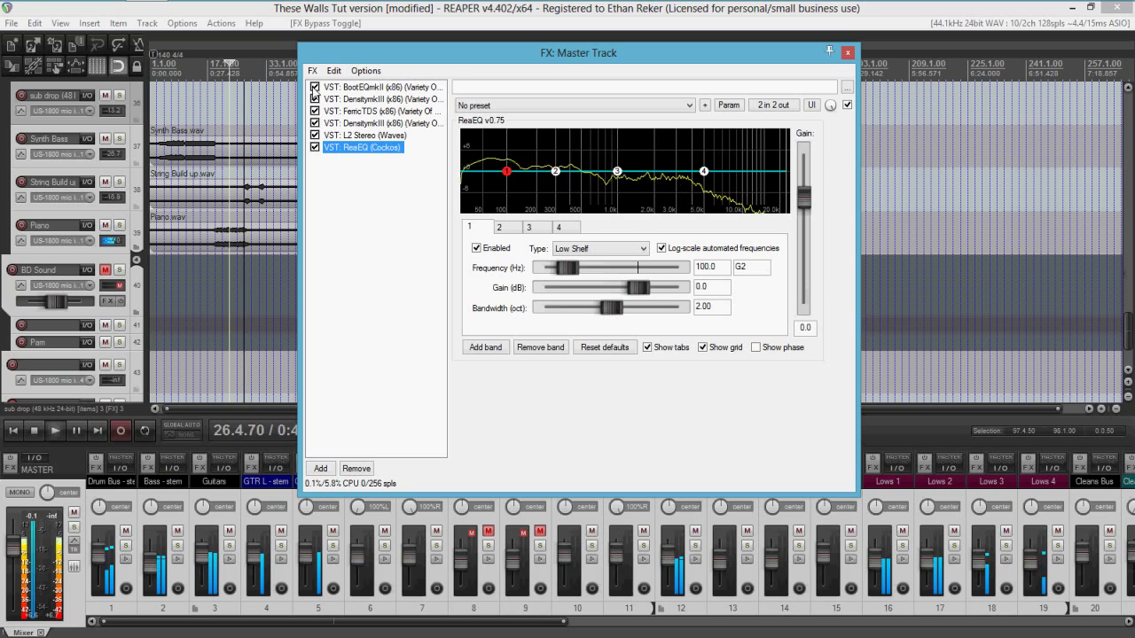
click(315, 87)
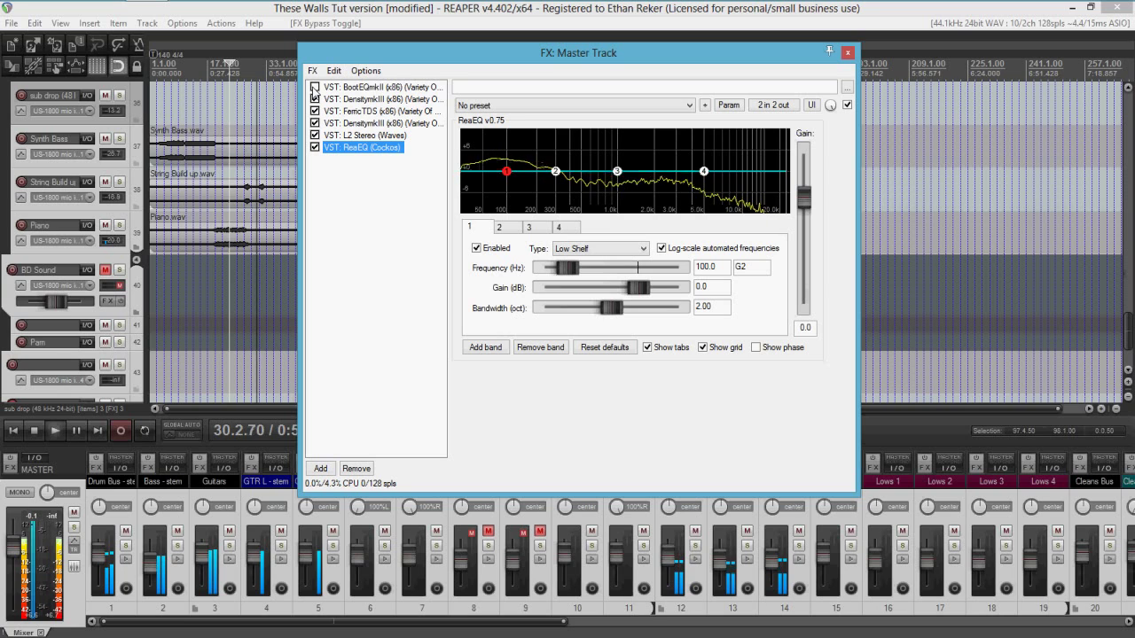
click(315, 87)
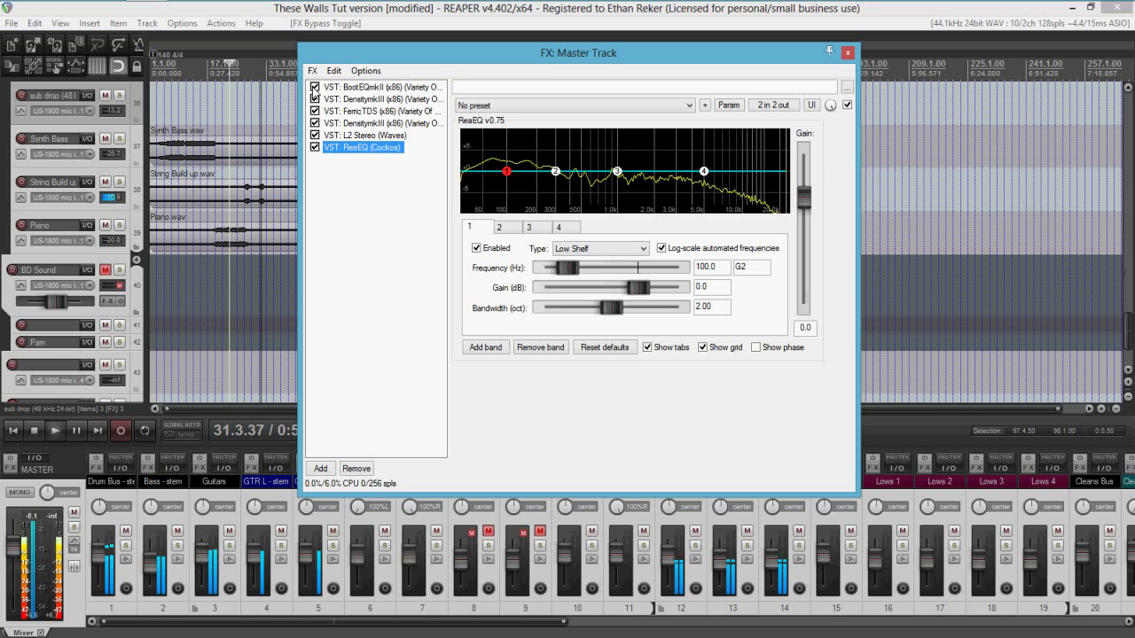
key(space)
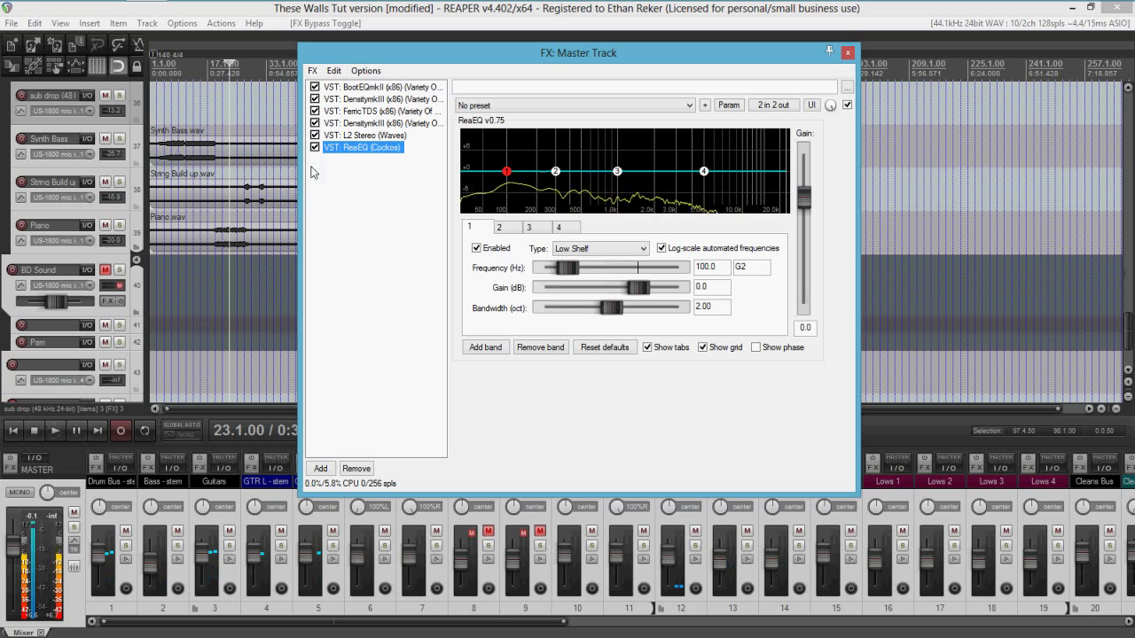
Remove ReaEQ from the master track's FX chain, show the L2 Stereo limiter, and move the FX window clear of the master meters
click(356, 468)
click(363, 135)
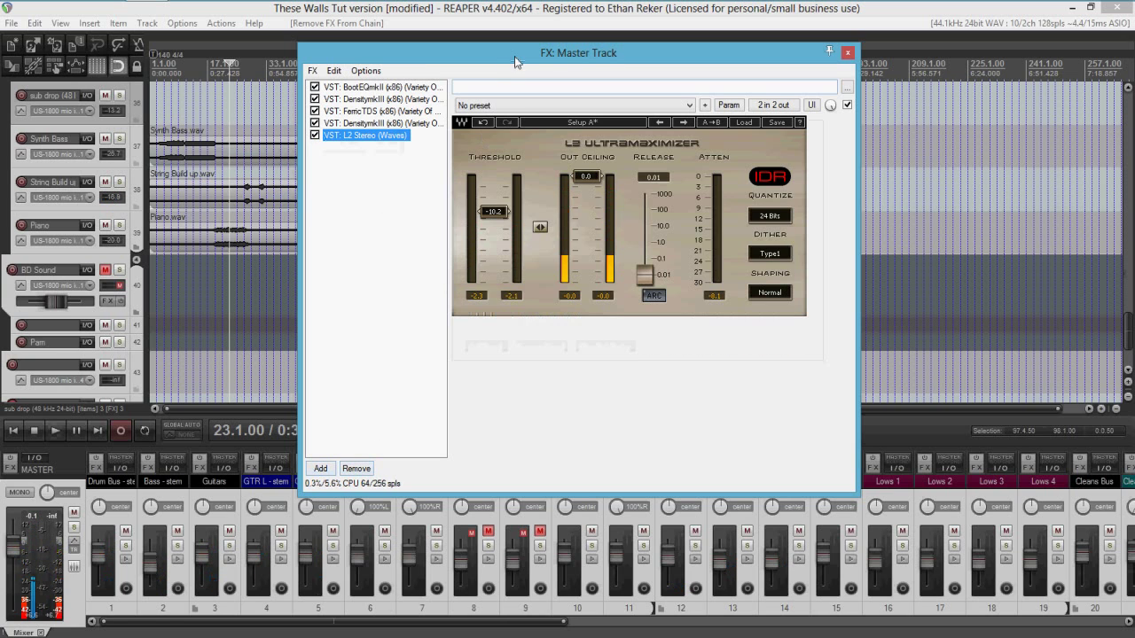
drag(516, 56, 633, 86)
drag(564, 83, 537, 65)
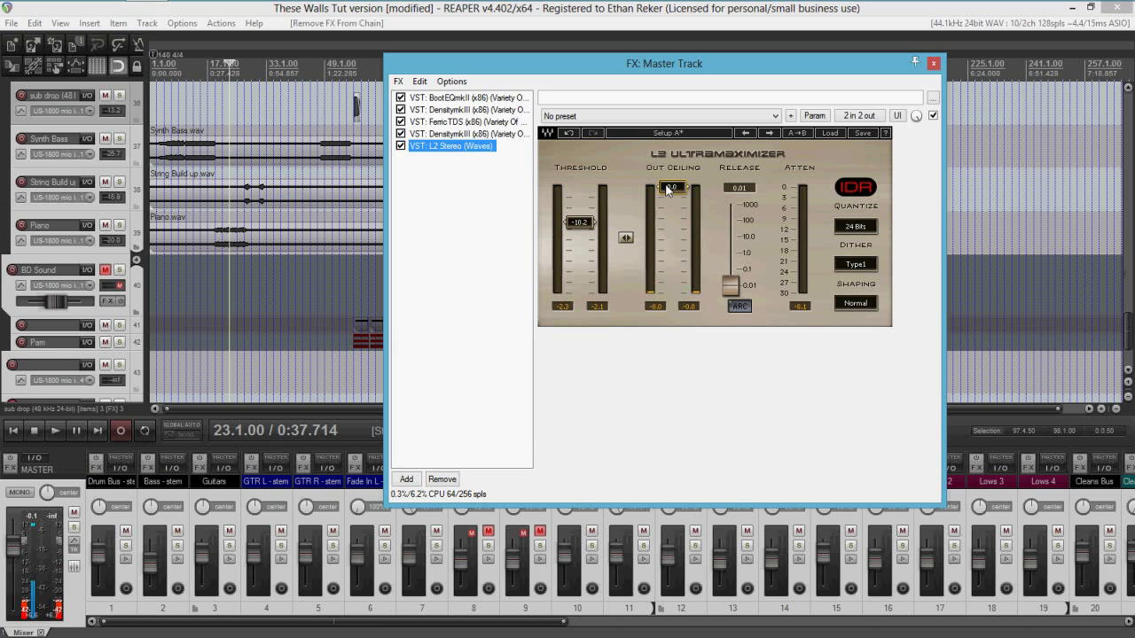
Lower the L2's Out Ceiling to -13.1 to match the processed level to the unprocessed mix
mouse_move(674, 189)
mouse_down()
mouse_move(674, 208)
mouse_move(674, 185)
mouse_up()
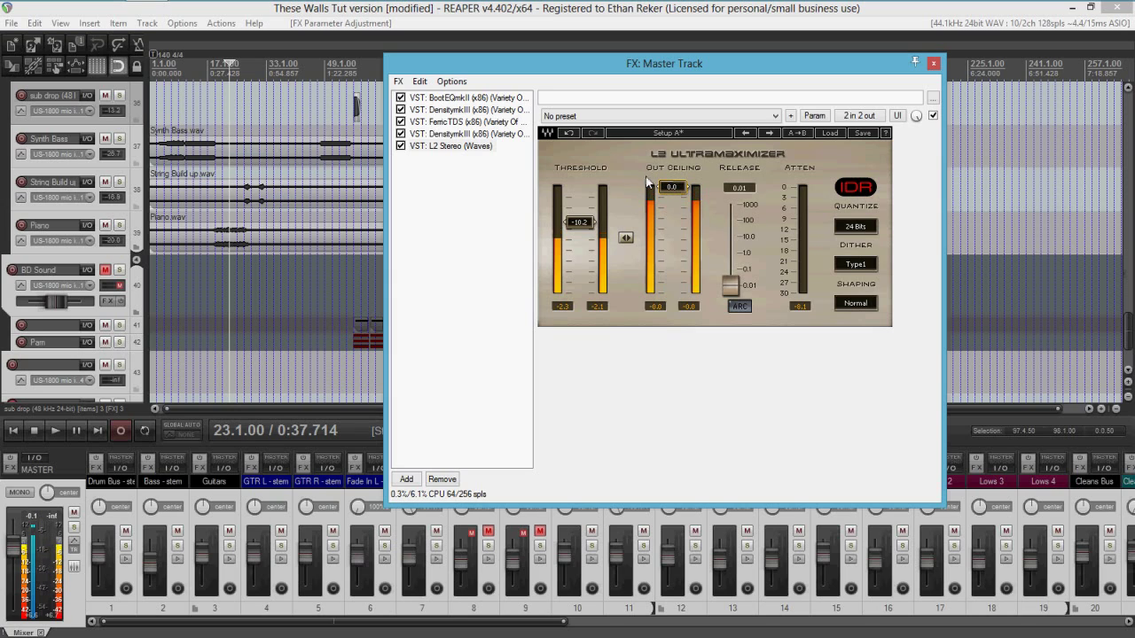
drag(672, 191, 673, 240)
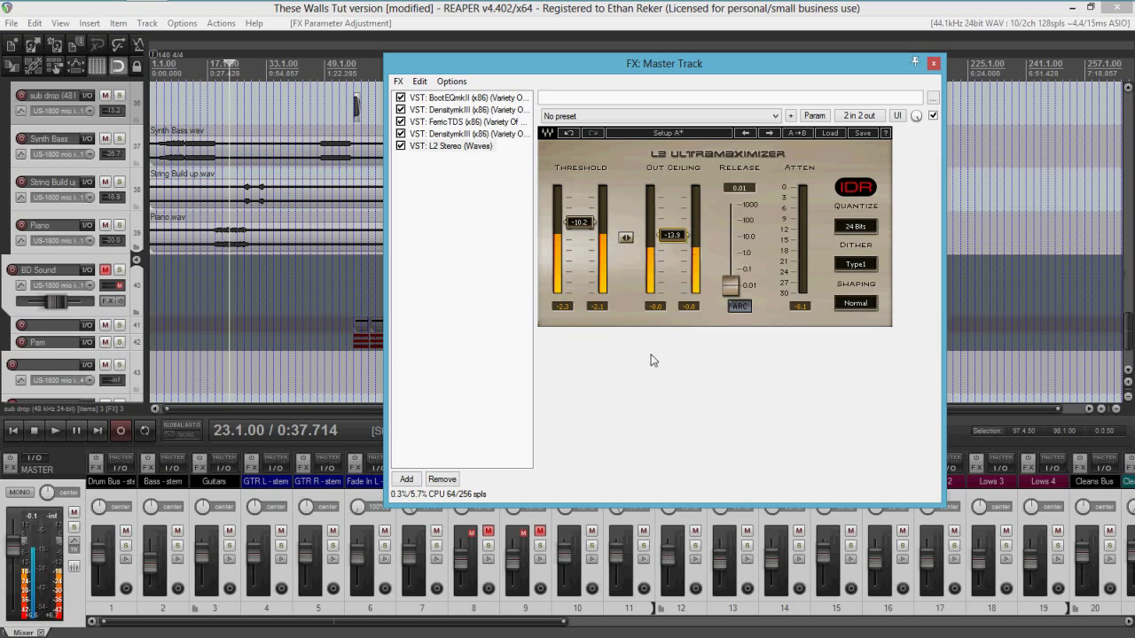
drag(689, 245, 676, 239)
Compare the level-matched mix over two playbacks from bar 23, bypassing and re-enabling the whole master FX chain
key(shift+b)
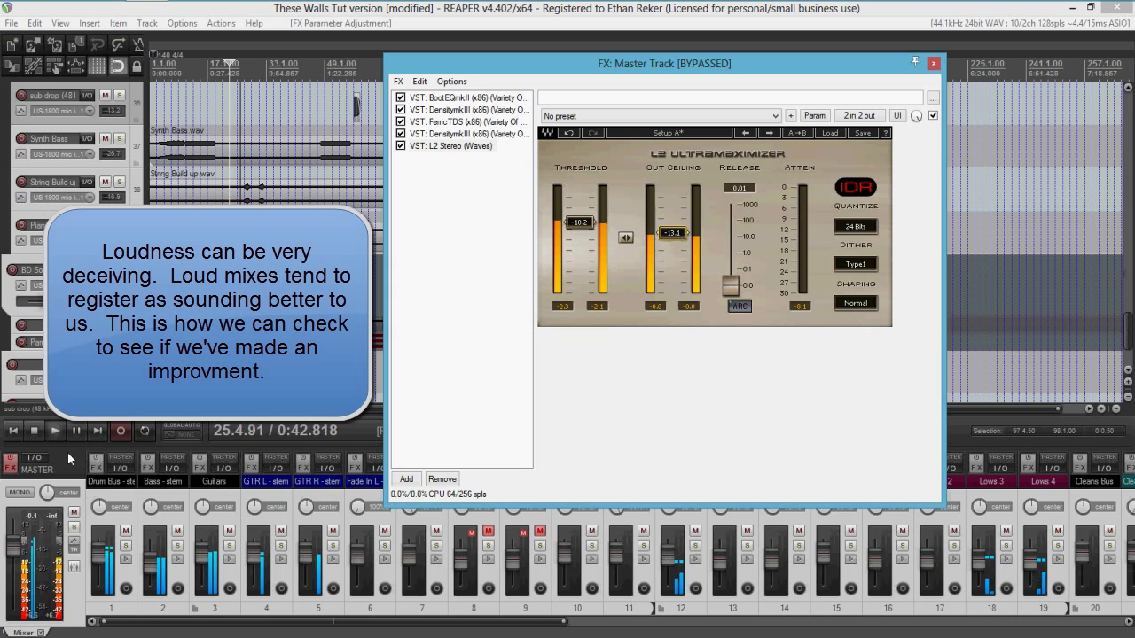
click(10, 463)
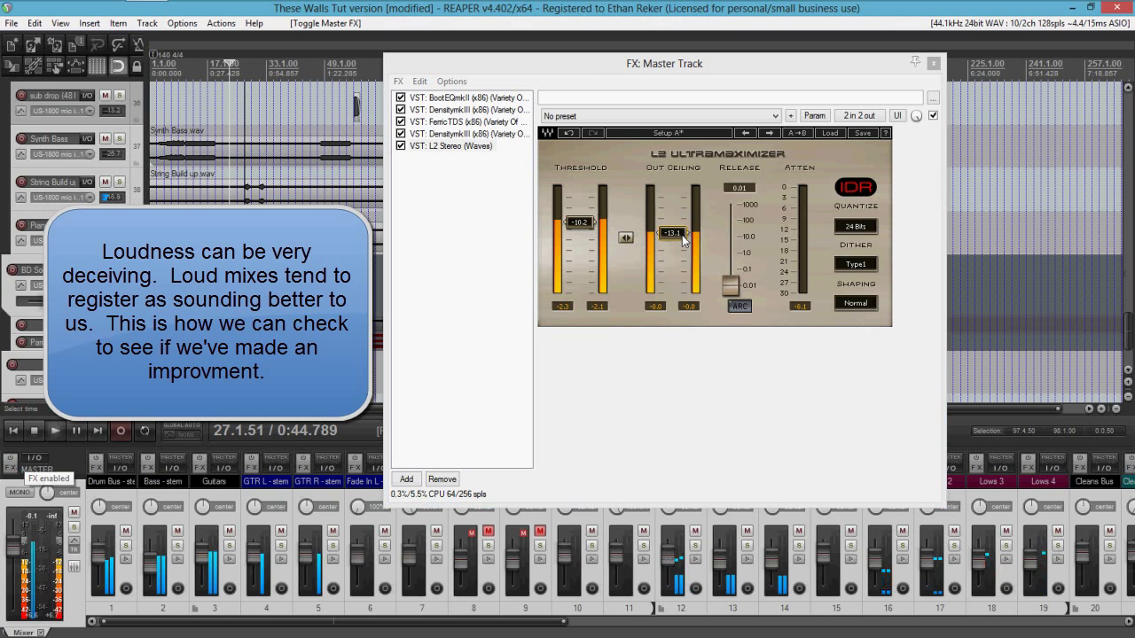
click(10, 463)
click(9, 464)
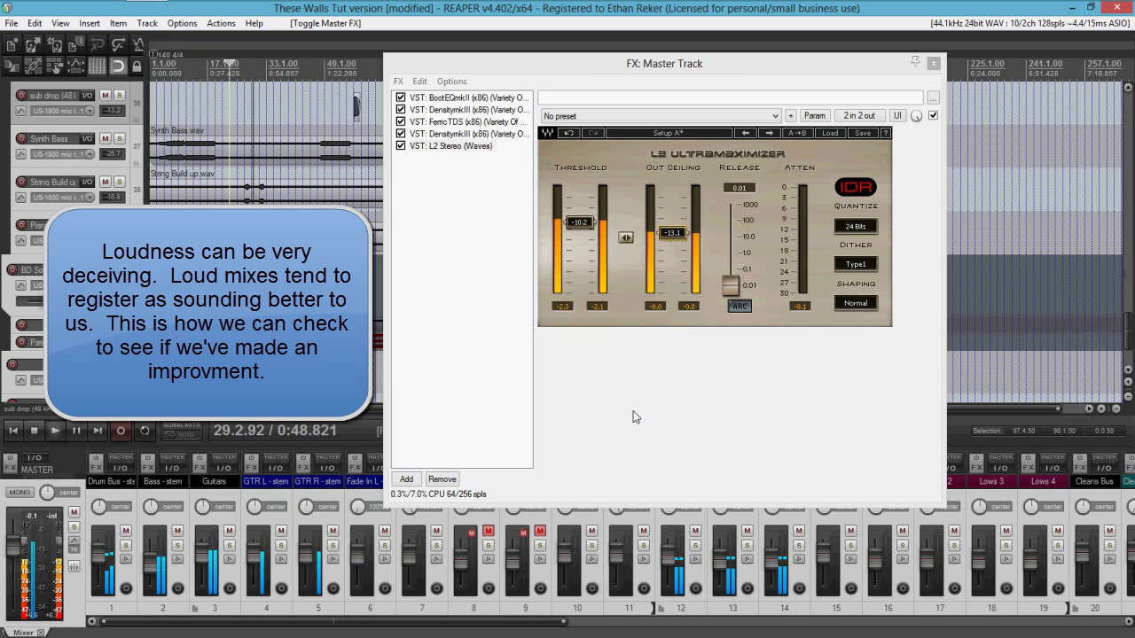
key(space)
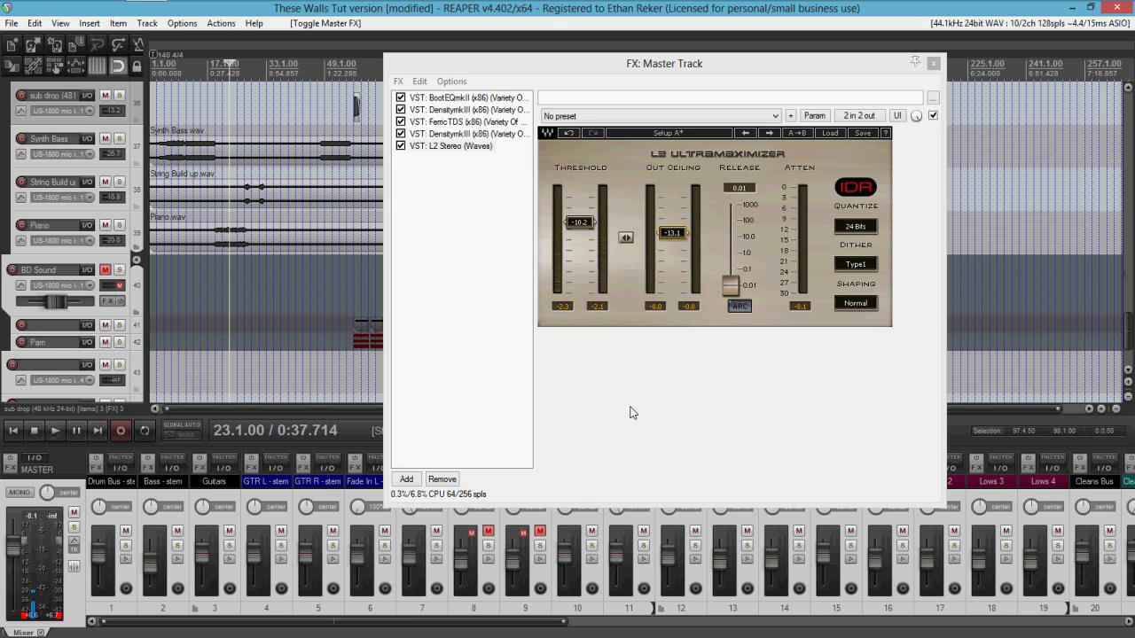
click(55, 430)
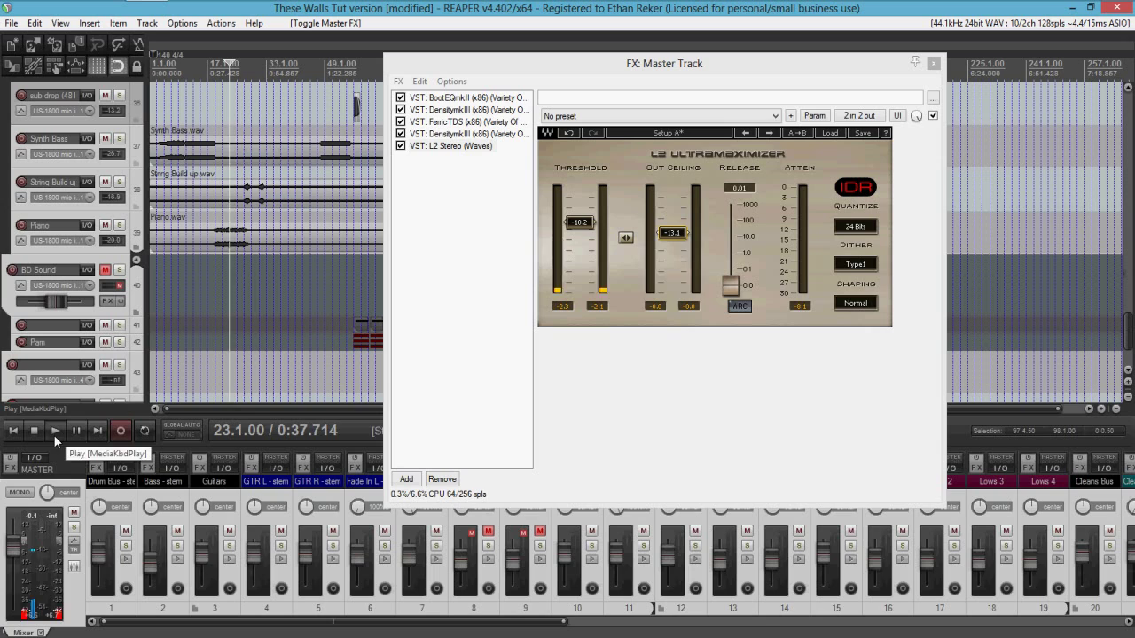
click(12, 461)
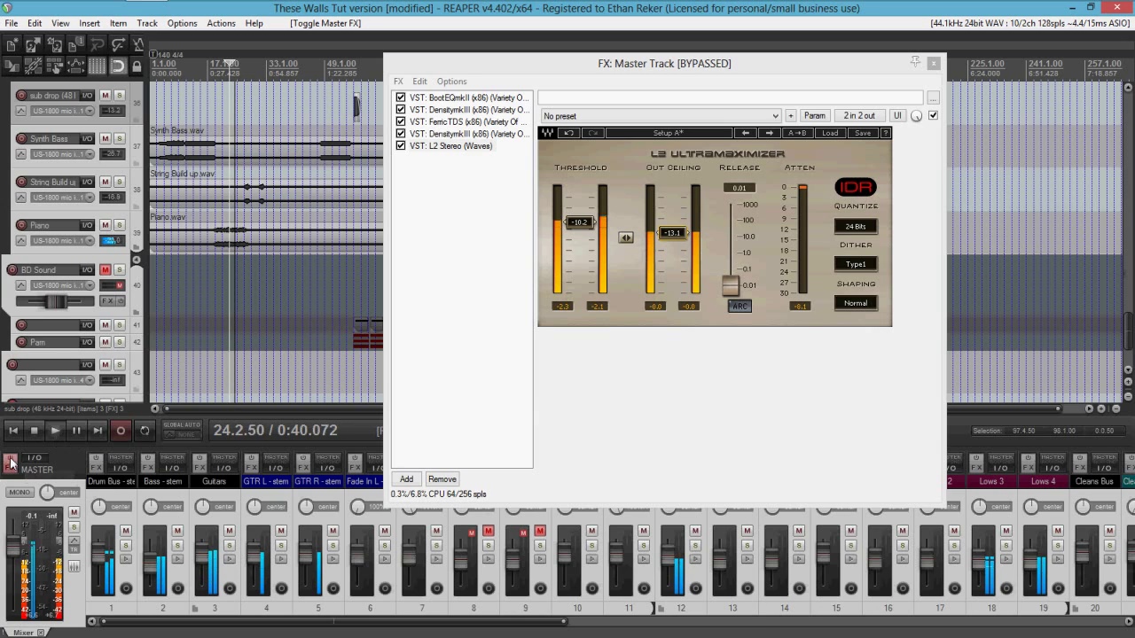
click(12, 461)
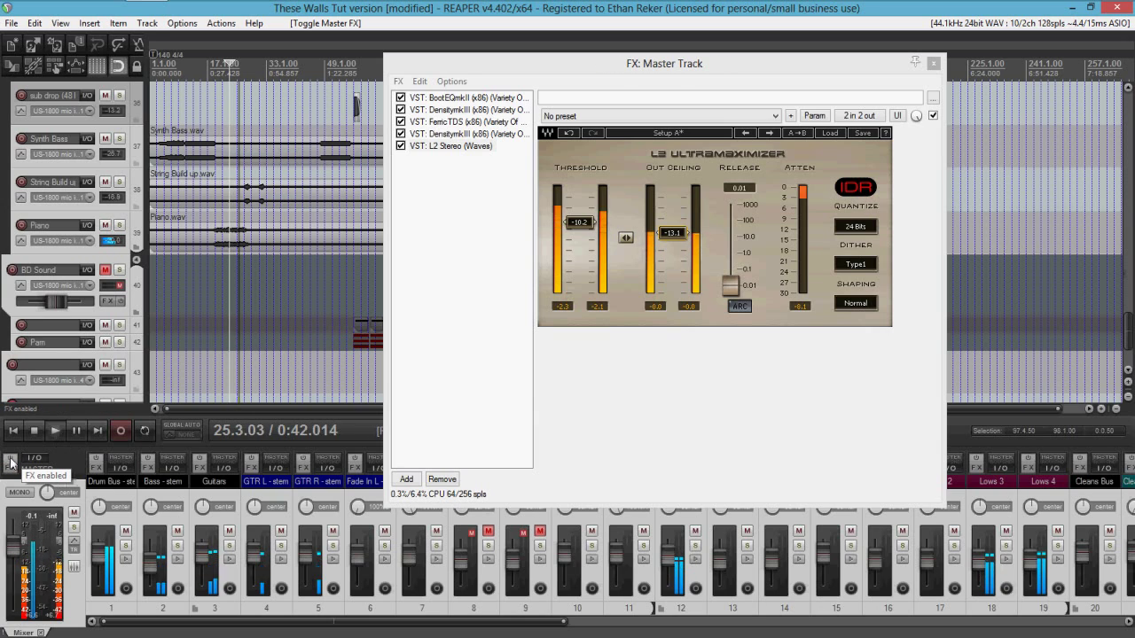
click(10, 461)
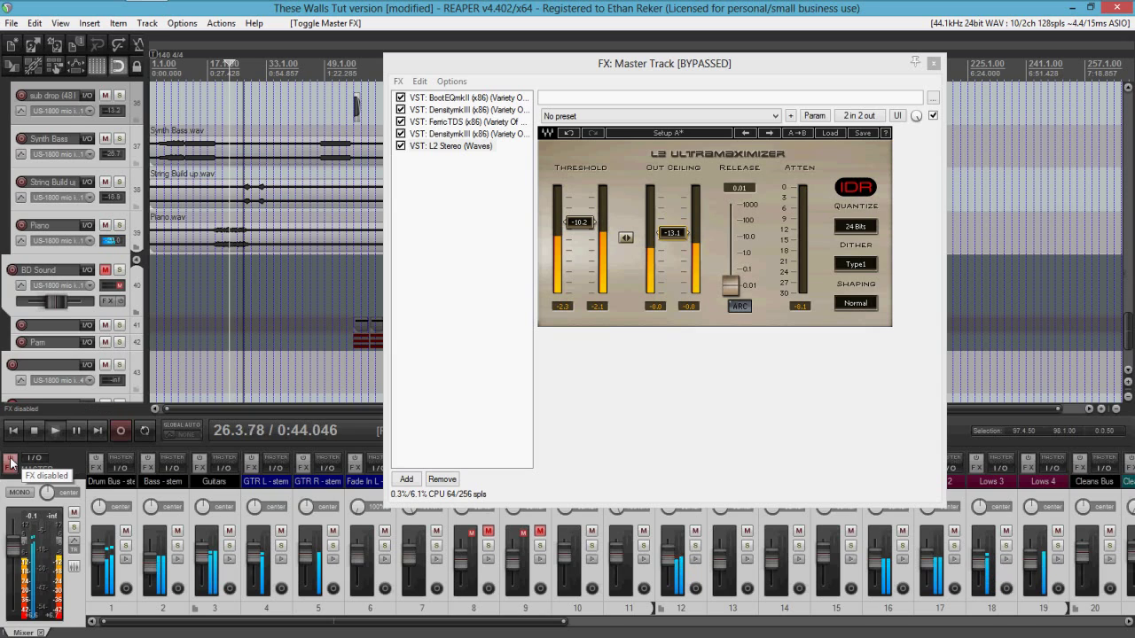
click(11, 461)
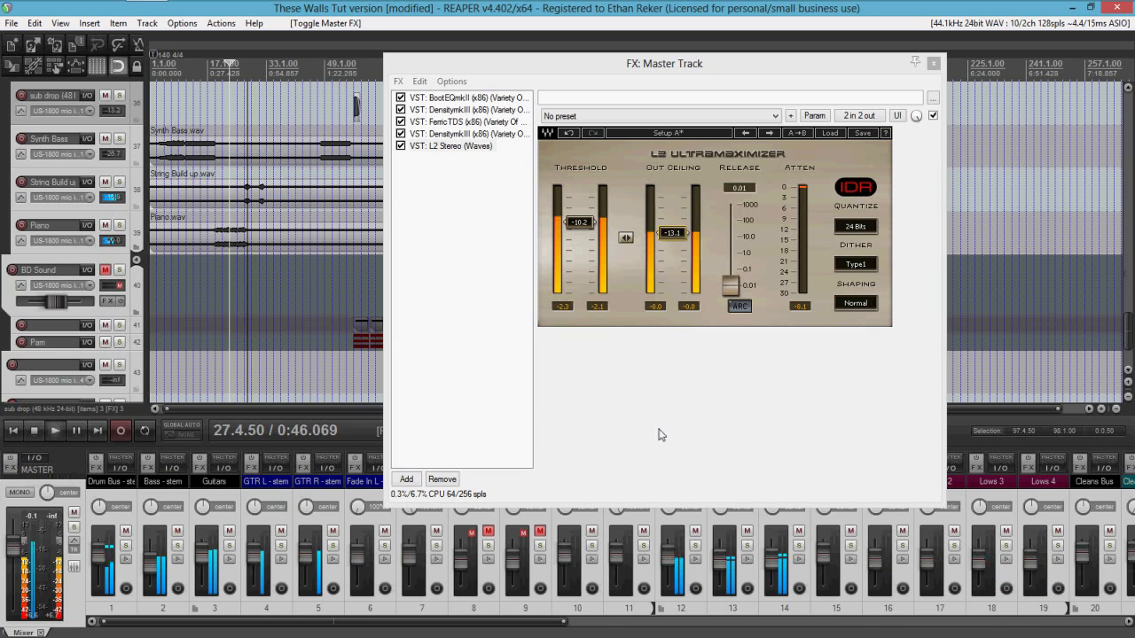